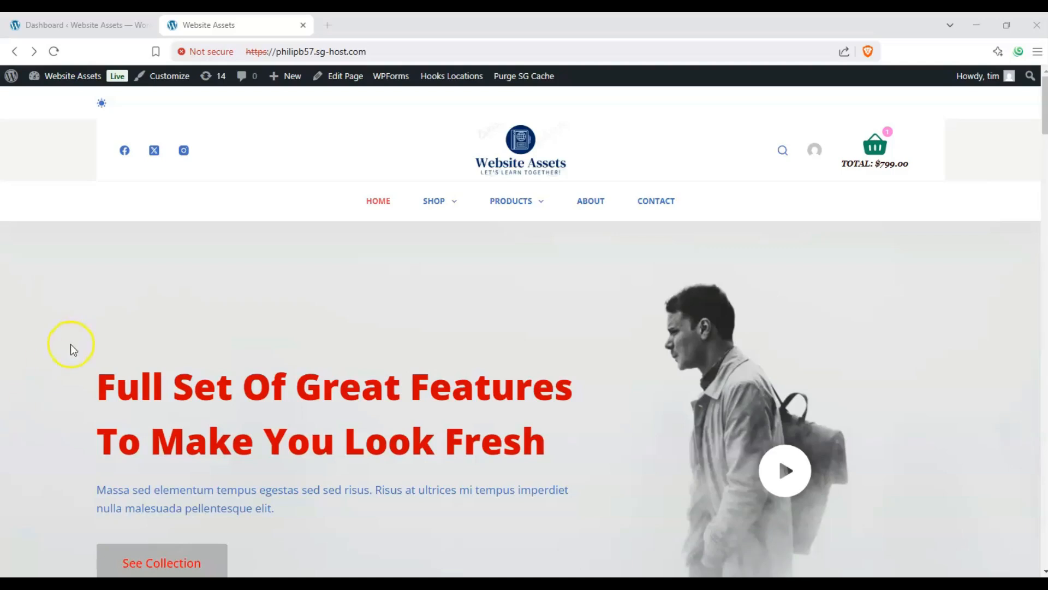
scroll(197, 229, down, 2)
scroll(197, 222, up, 2)
mouse_move(289, 74)
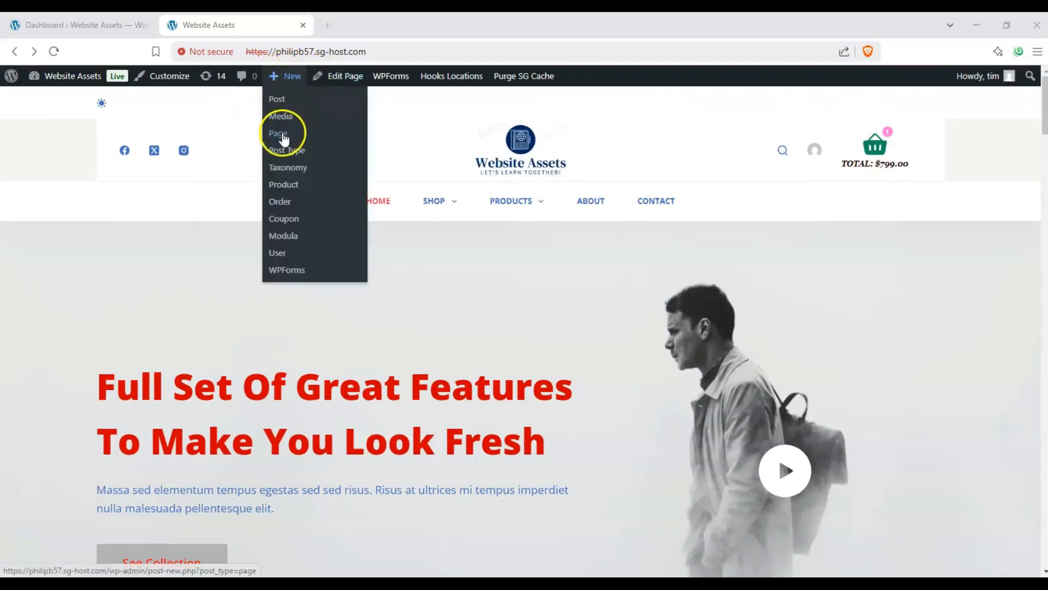
Step: Switch to the WordPress dashboard and add a new blank page
click(49, 19)
drag(202, 108, 108, 109)
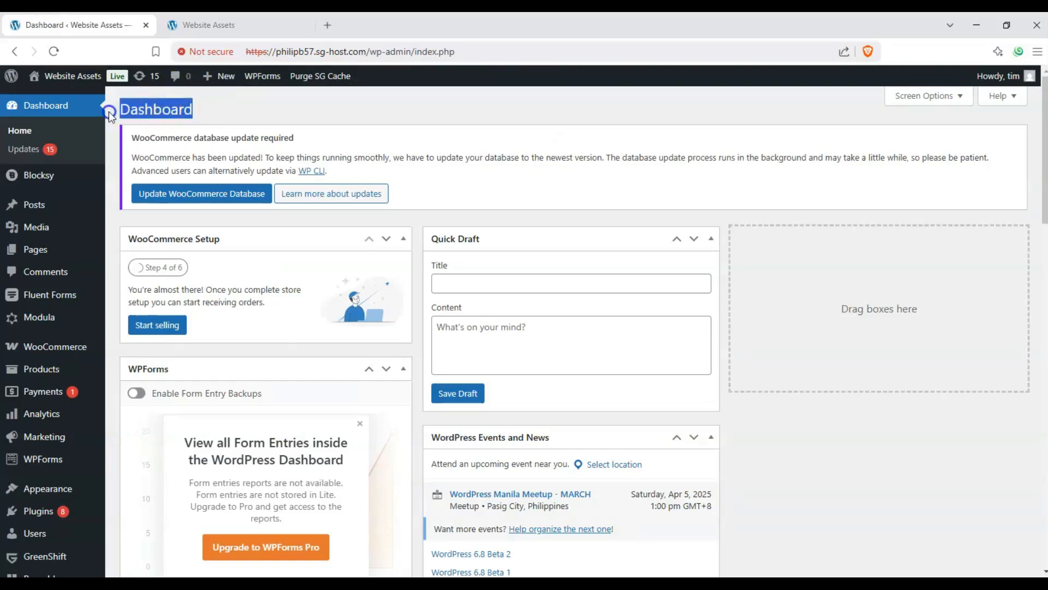
click(145, 106)
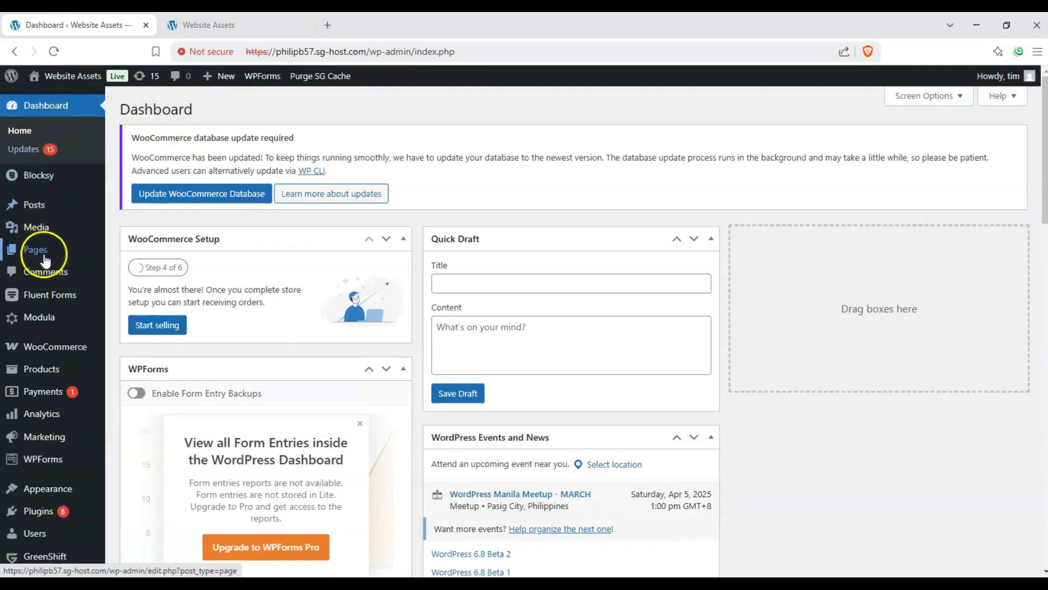
mouse_move(44, 250)
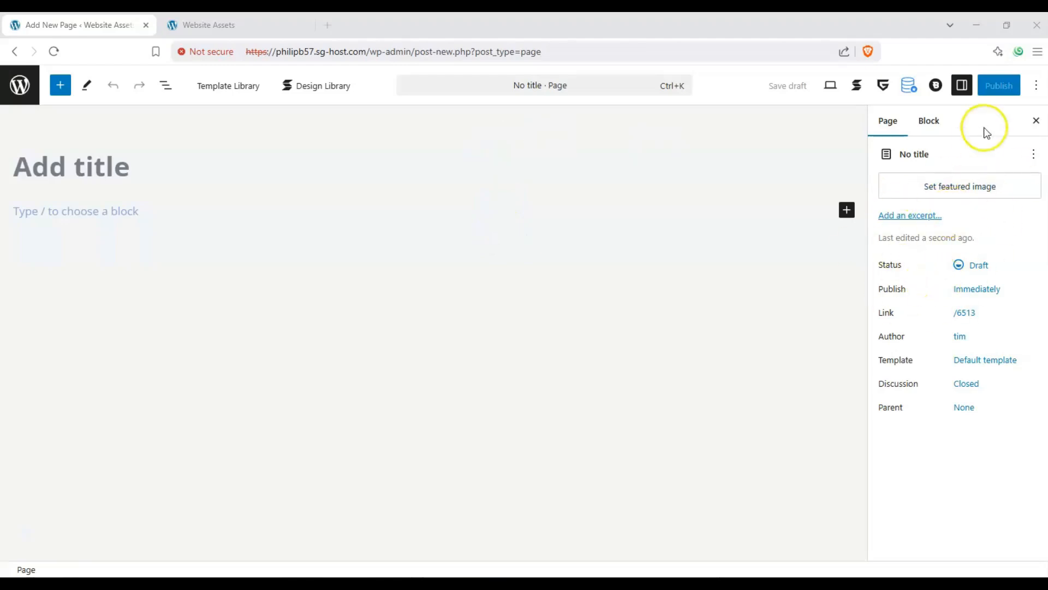
Step: Display the block settings in the page editor's settings sidebar
click(962, 85)
click(962, 85)
click(928, 121)
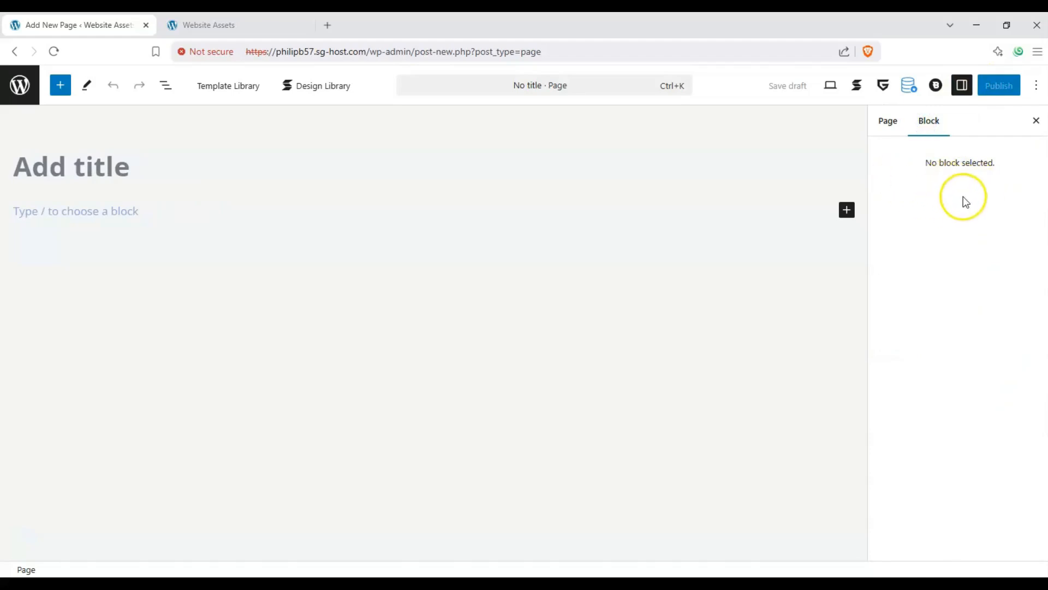
Step: Title the new page "Stackable Table of Contents test"
click(108, 164)
text(Stackable T)
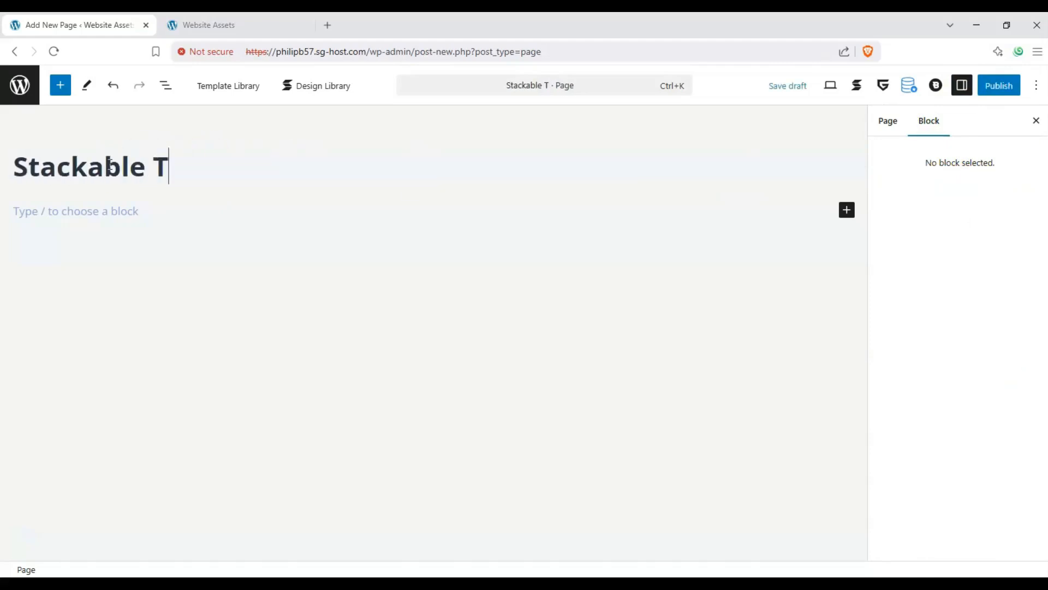
text(able of Content)
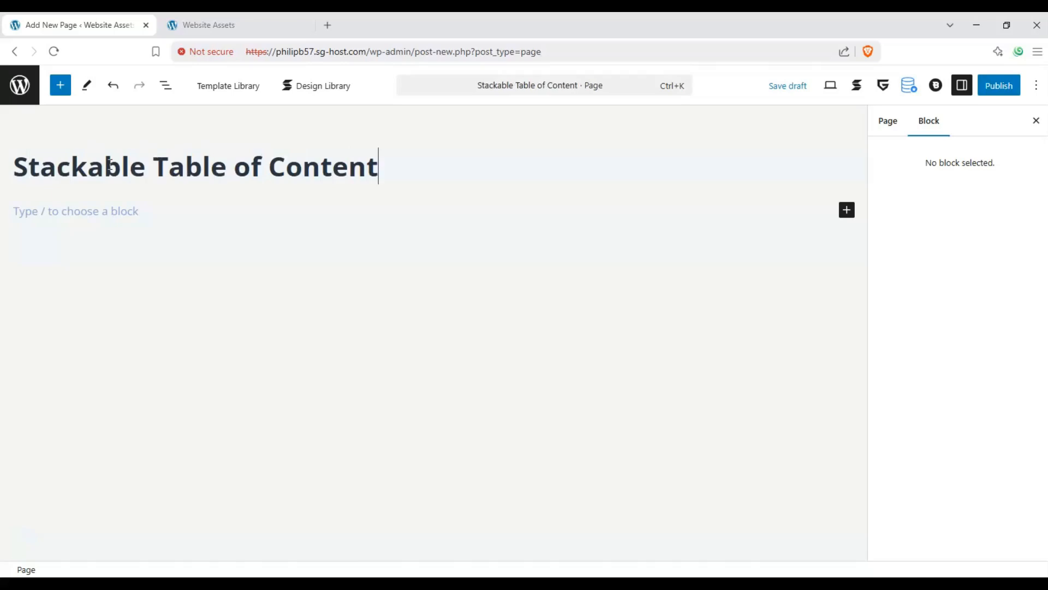
text(s test)
Step: Insert the Stackable Table of Contents block into the page body below the title
click(125, 224)
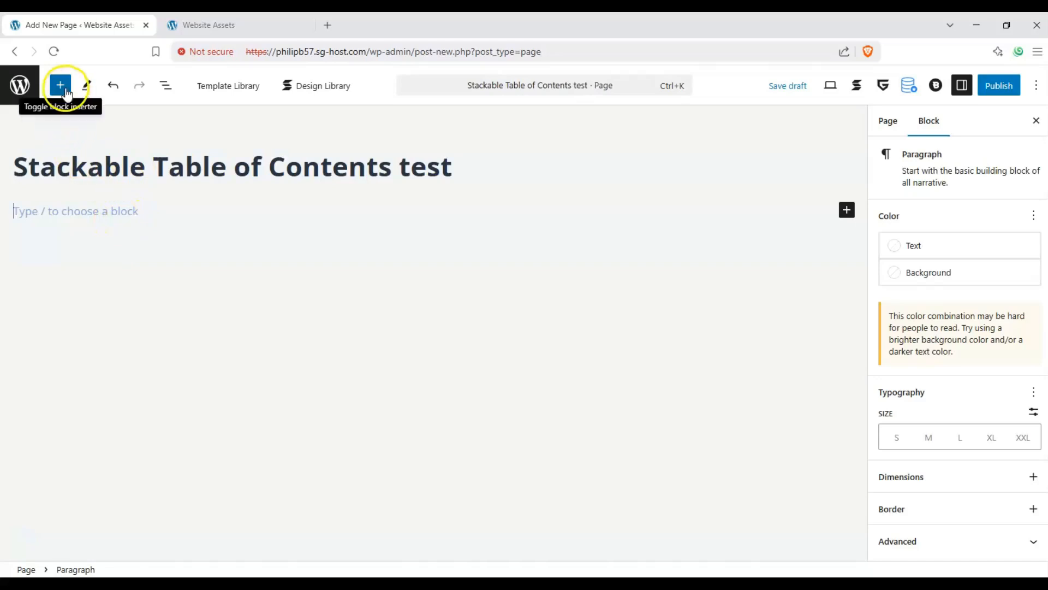
click(61, 87)
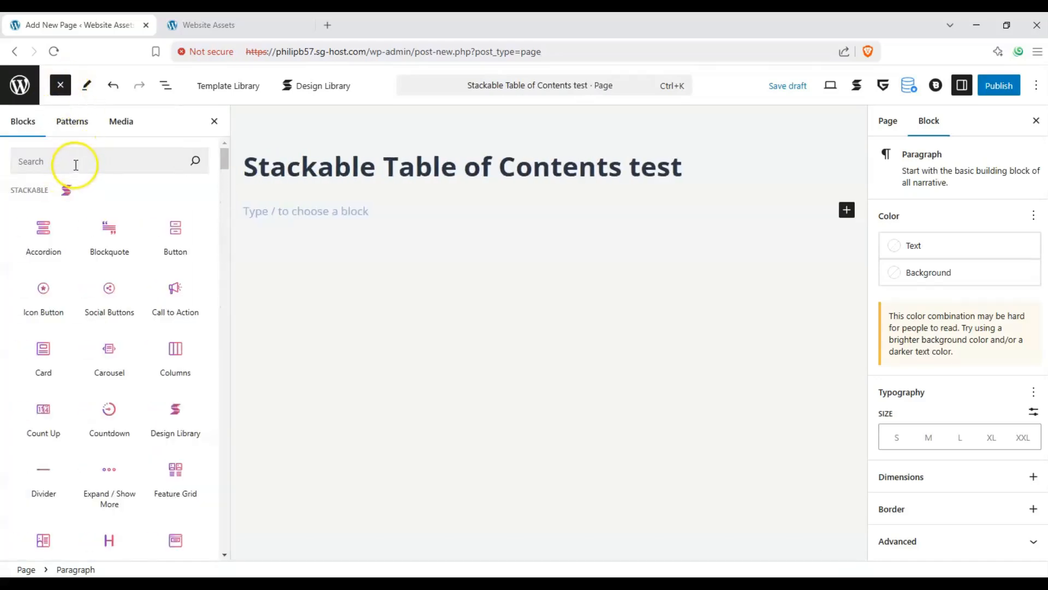
drag(222, 160, 219, 143)
drag(51, 191, 13, 188)
click(13, 187)
drag(223, 157, 223, 190)
mouse_move(46, 356)
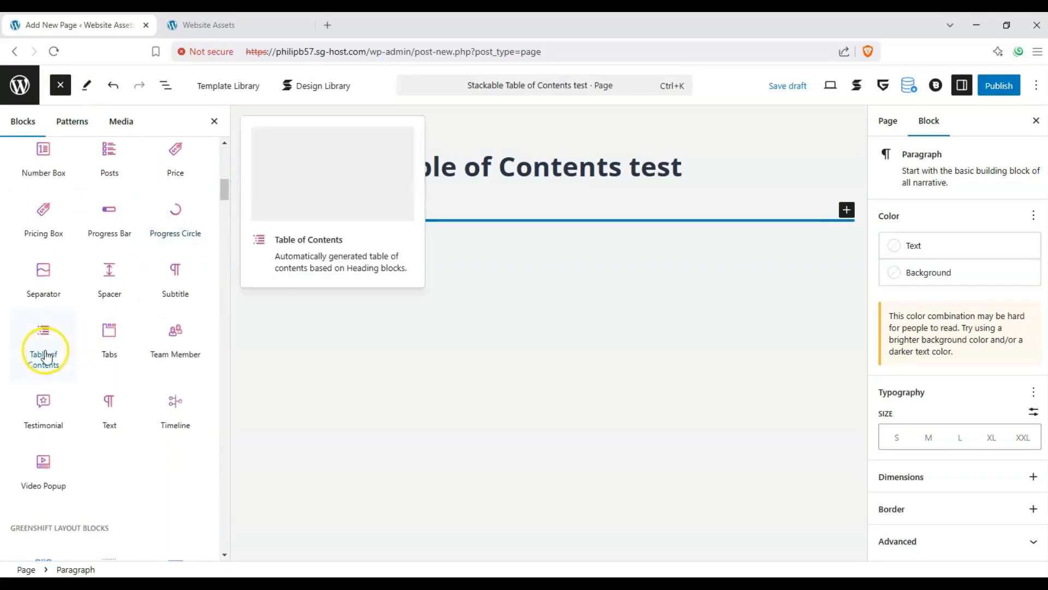
drag(46, 356, 322, 242)
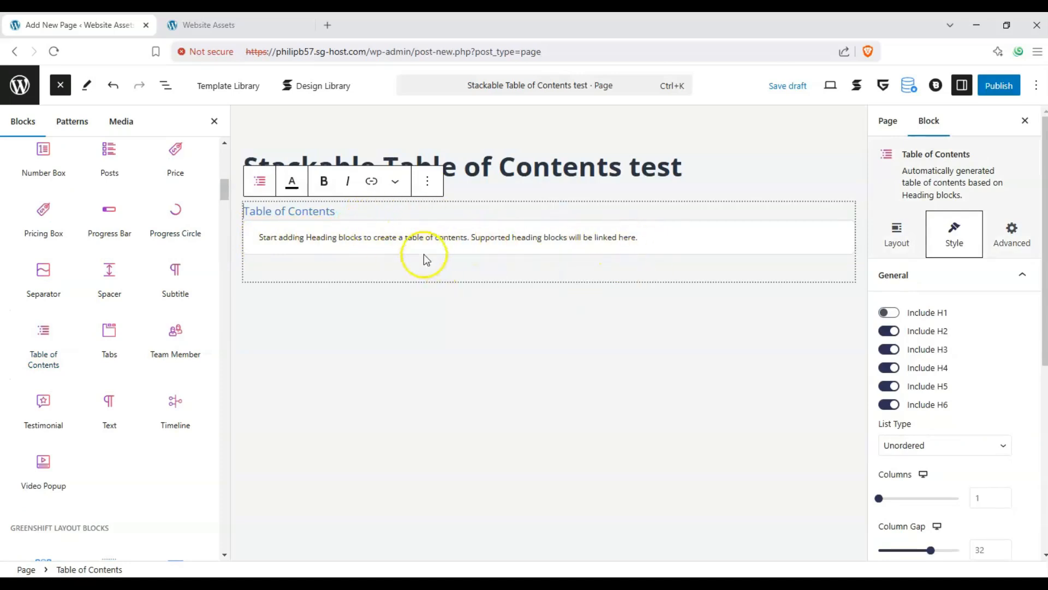
Step: Insert two Stackable Heading blocks below the table of contents
scroll(83, 314, up, 1)
scroll(83, 317, up, 3)
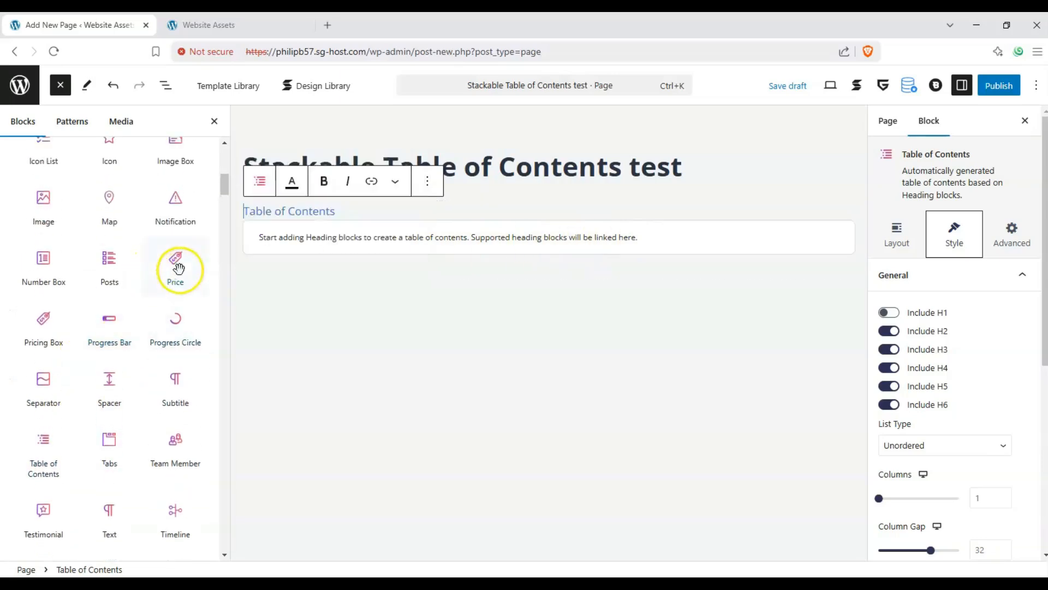
scroll(179, 271, up, 2)
scroll(67, 272, up, 3)
drag(115, 182, 279, 277)
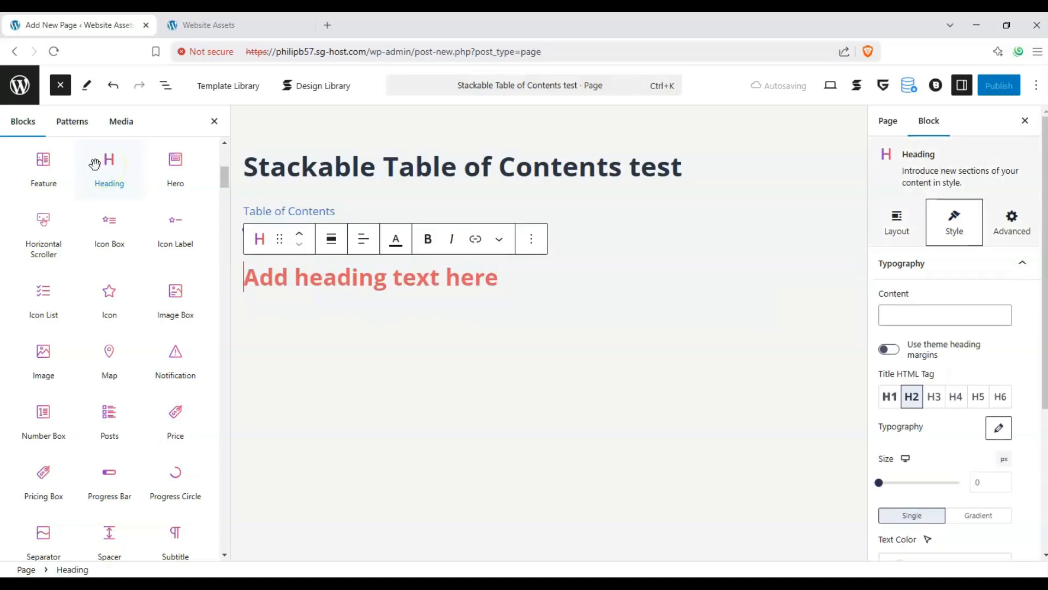
drag(102, 166, 346, 295)
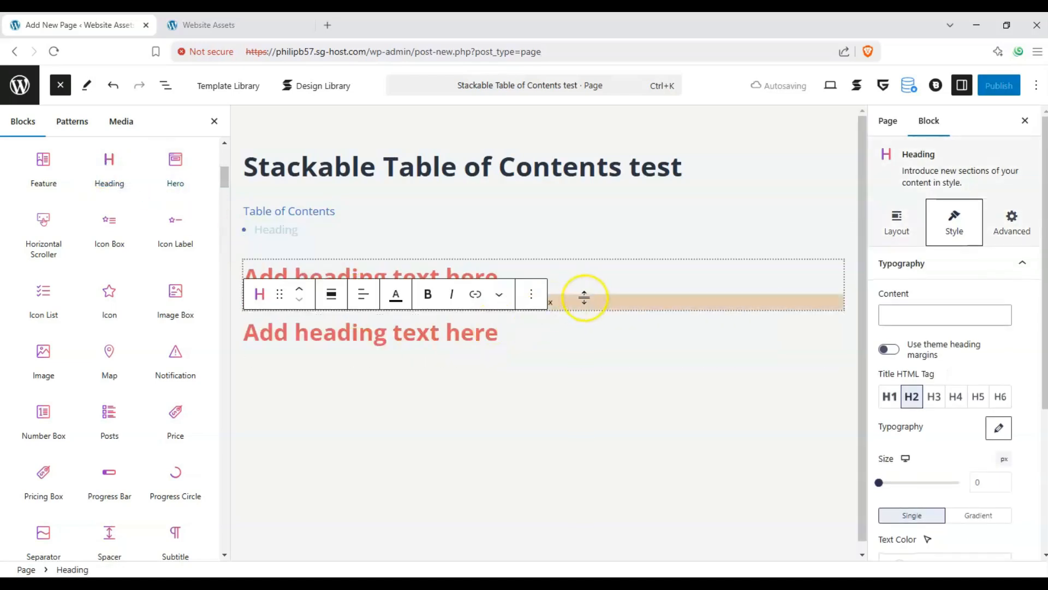
Step: Duplicate the heading and add more empty ones until the page has seven Stackable Heading blocks
click(535, 316)
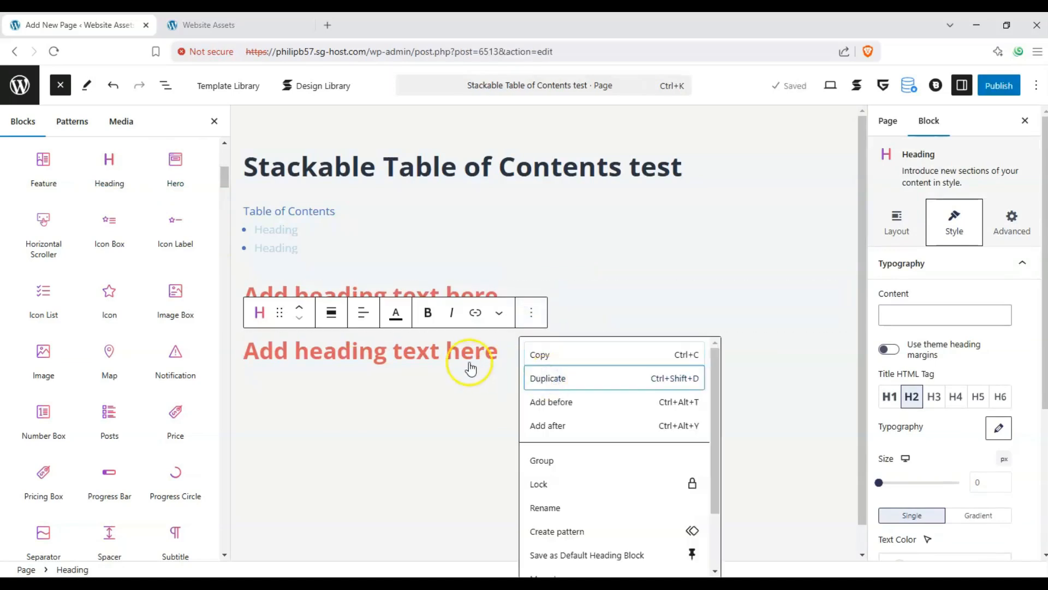
click(457, 411)
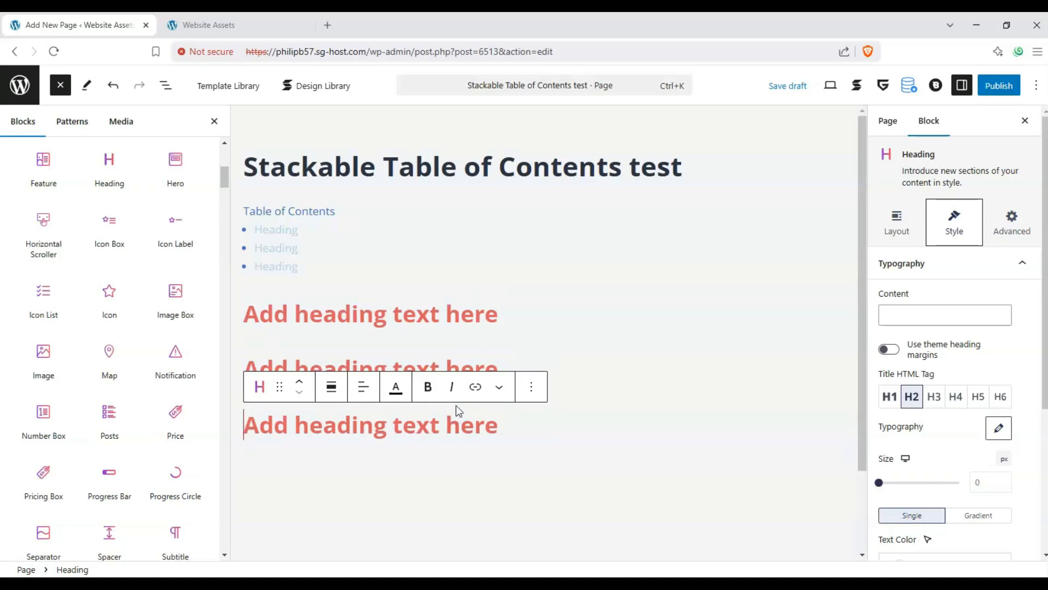
key(Return)
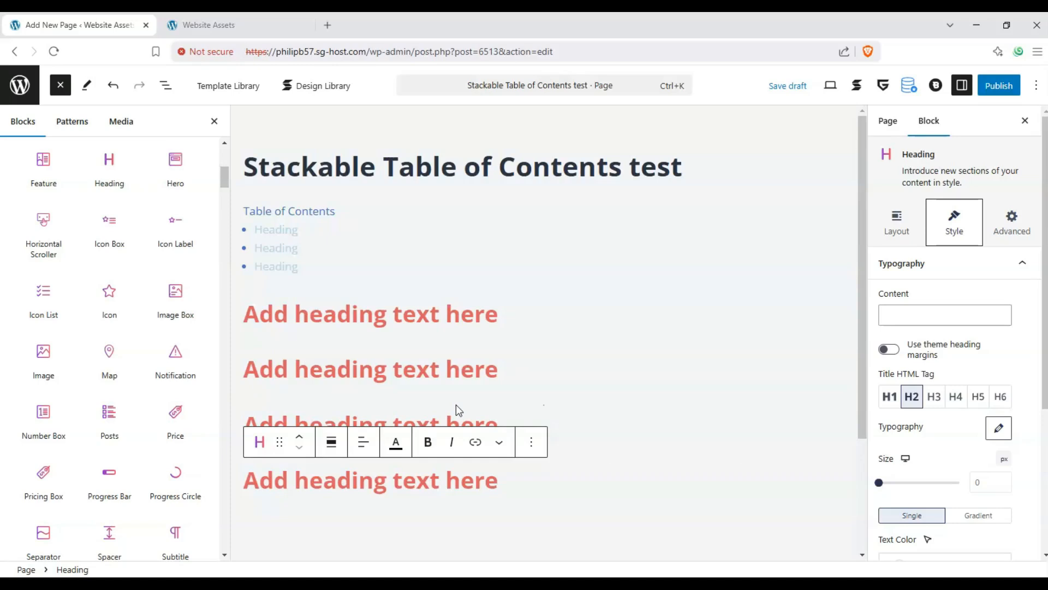
key(Return)
key(Return)
key(Return)
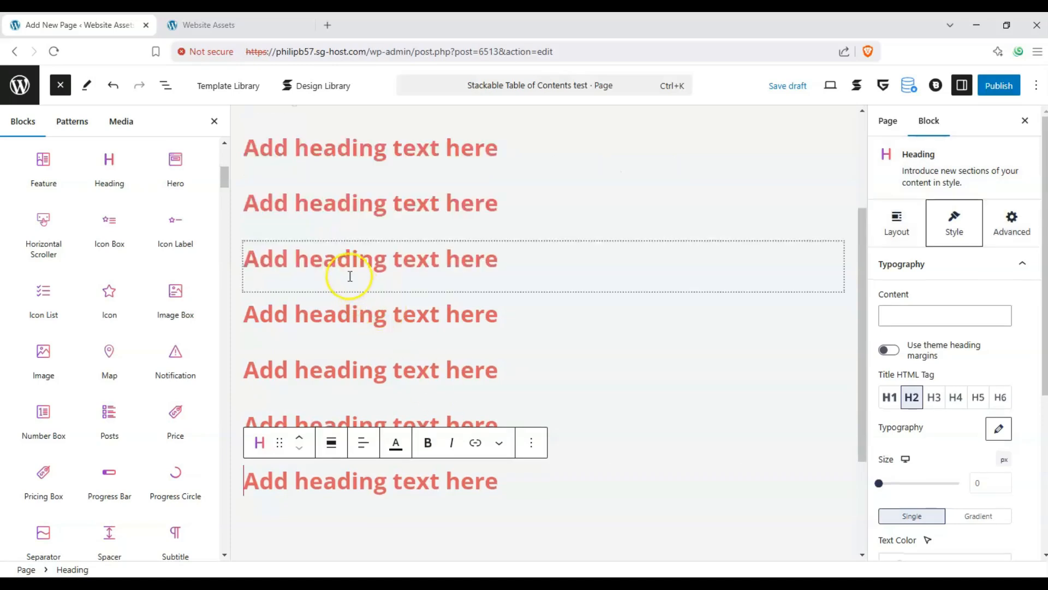
Step: Try to hide the third heading entry in the table of contents
scroll(350, 276, up, 5)
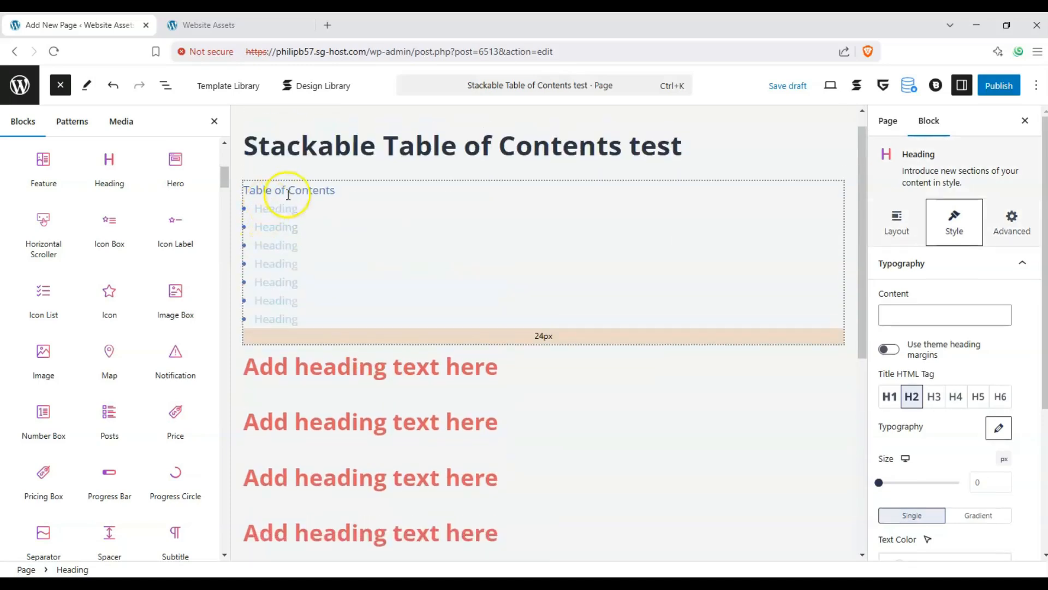
click(281, 245)
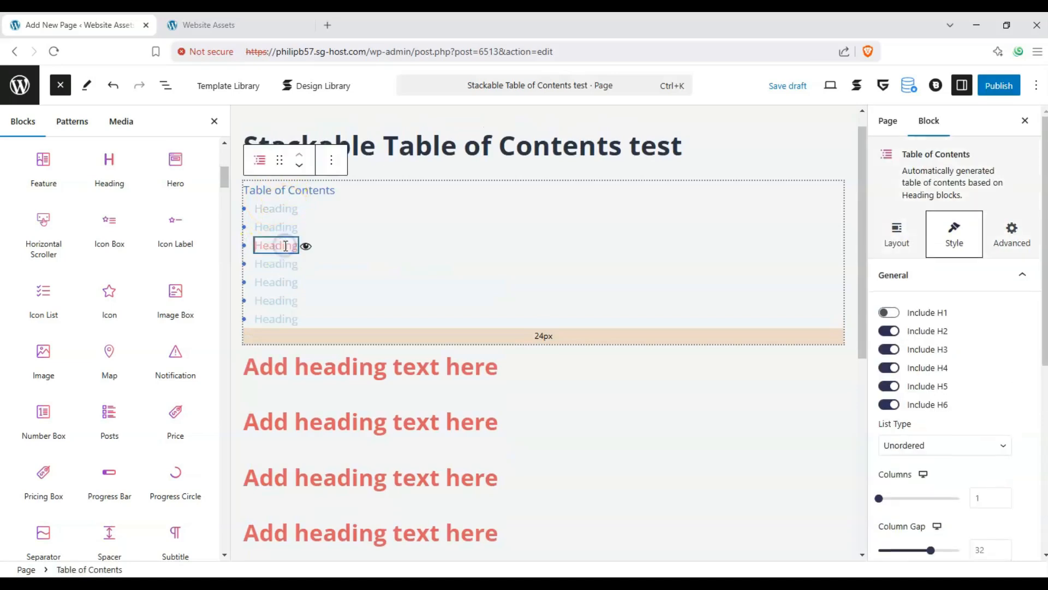
click(307, 246)
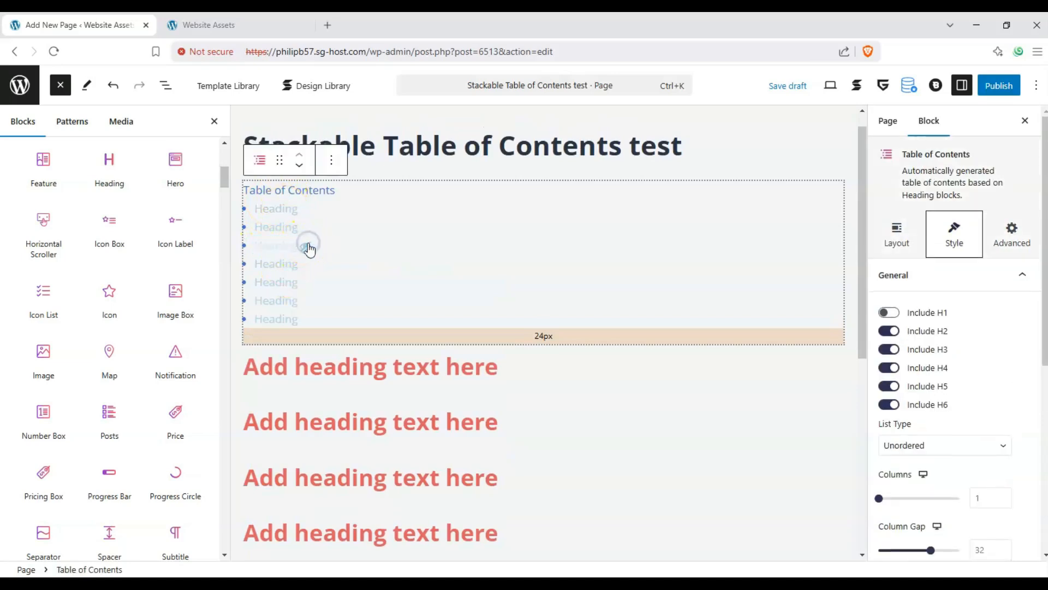
Step: Close the block inserter and place the cursor in the table of contents title
click(60, 85)
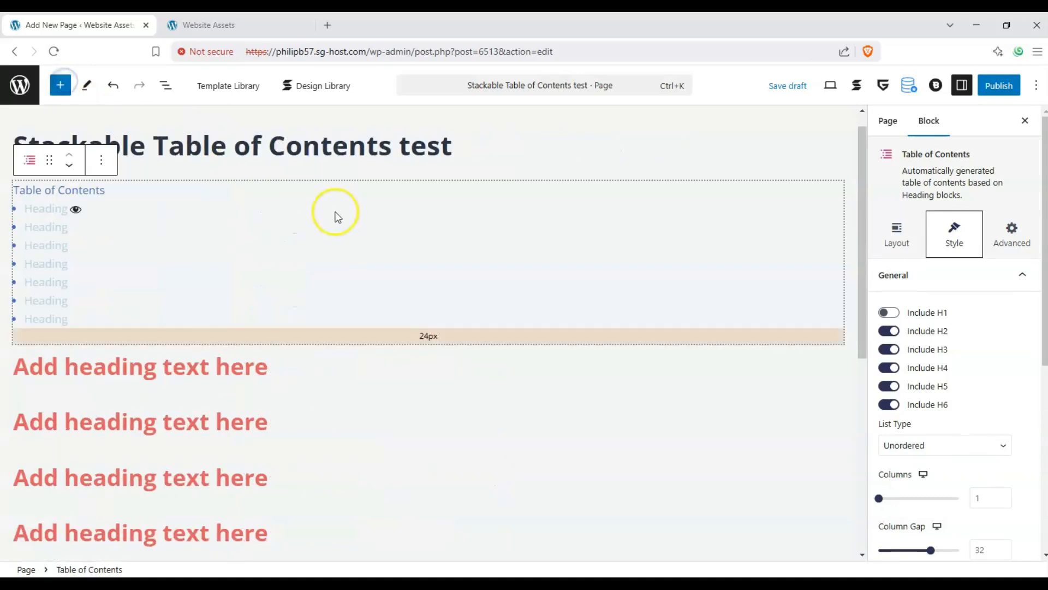
click(70, 190)
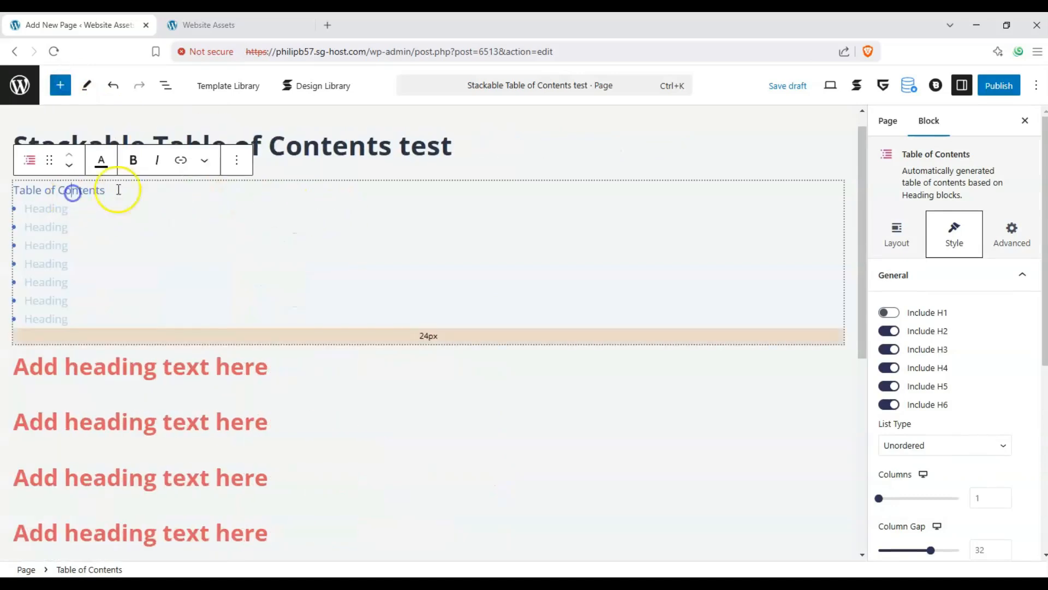
drag(105, 190, 3, 196)
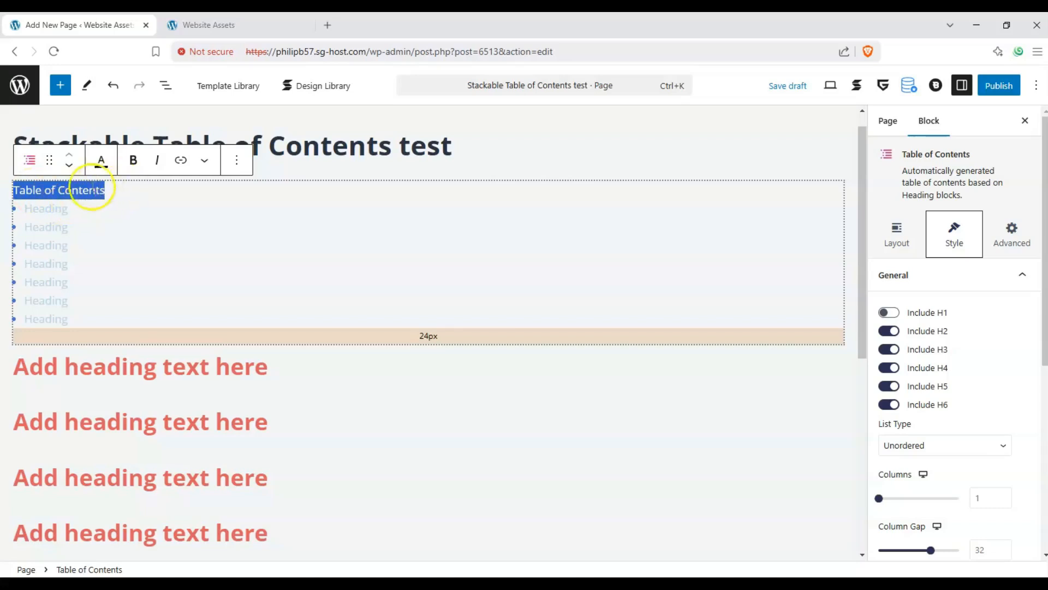
click(28, 194)
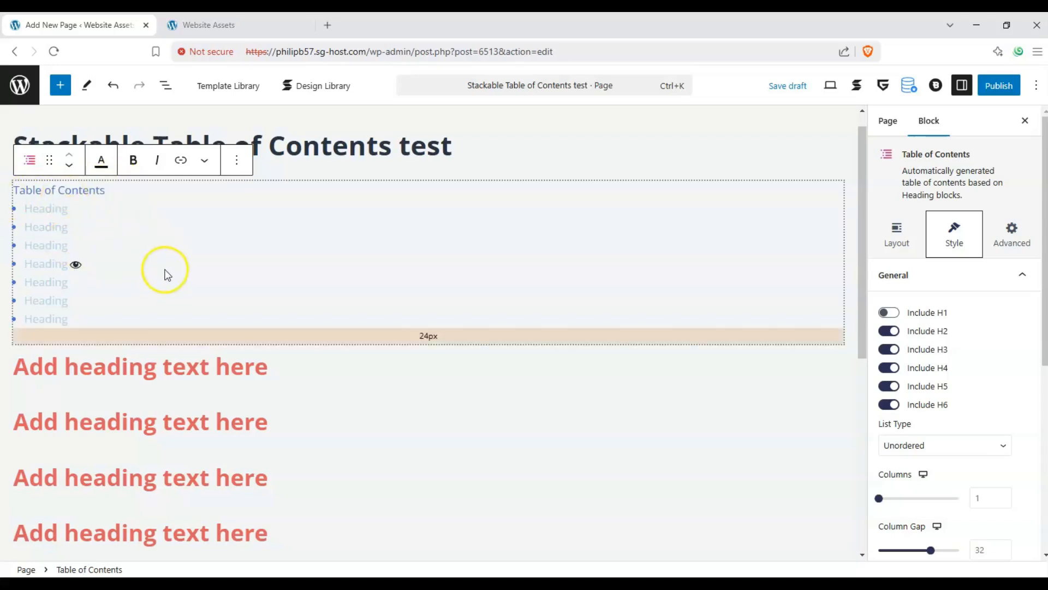
Step: Enter "Early Life & Education" as the text of the first heading
scroll(168, 269, down, 1)
click(94, 339)
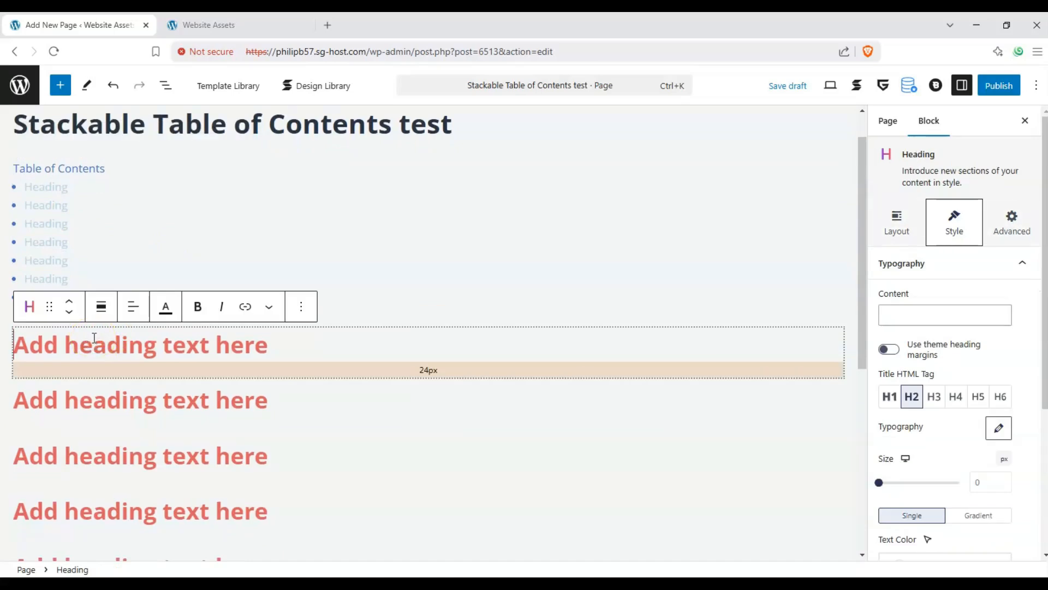
text(Early)
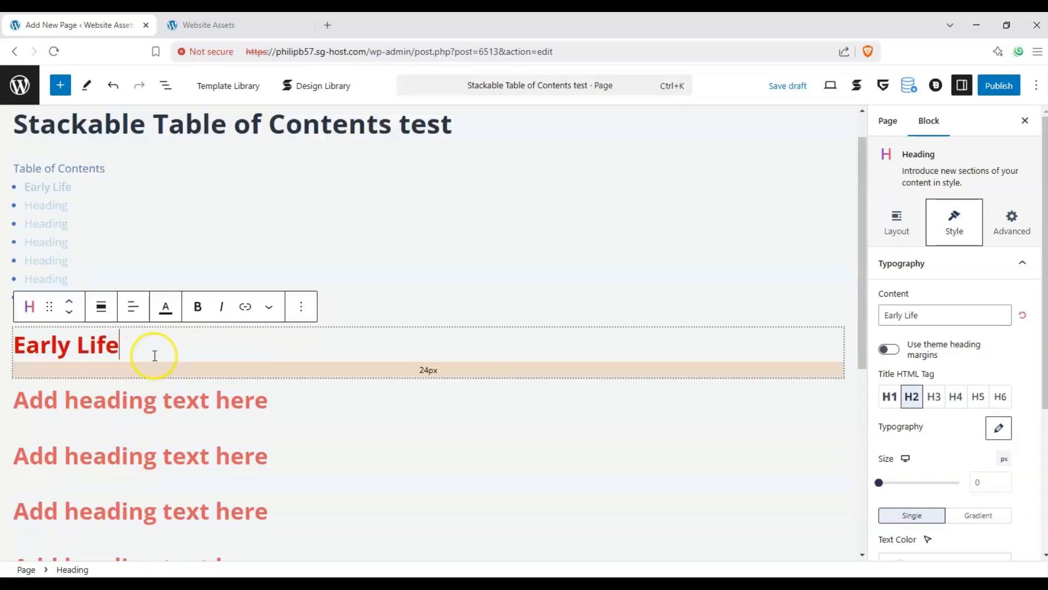
text( Life & educat)
key(BackSpace)
key(BackSpace)
key(BackSpace)
key(BackSpace)
key(BackSpace)
key(BackSpace)
text(Education)
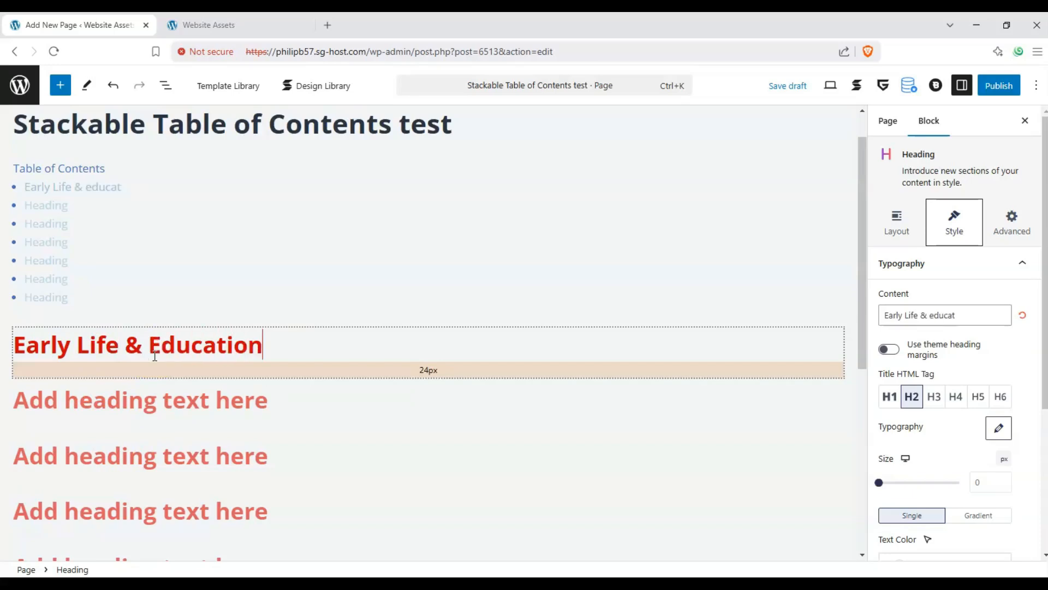
Step: Enter "Professional Career" as the text of the fourth heading
scroll(139, 421, down, 1)
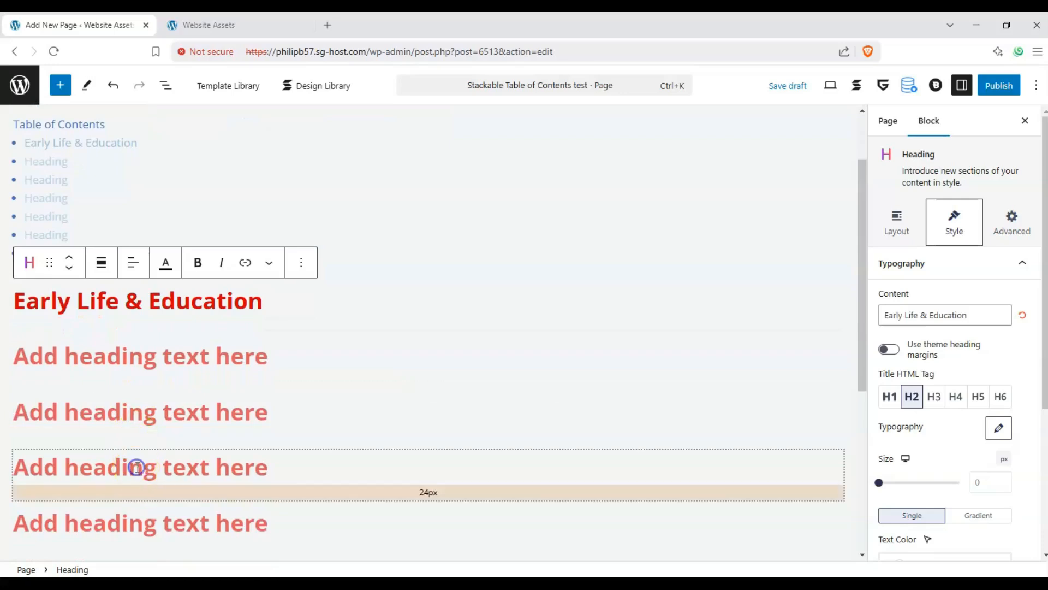
click(136, 468)
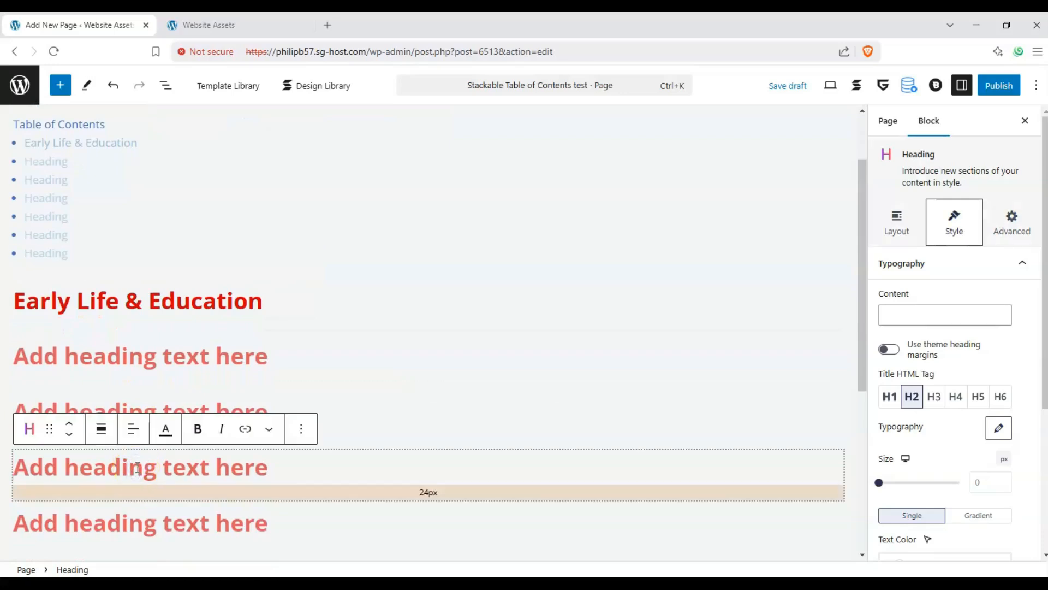
text(PO)
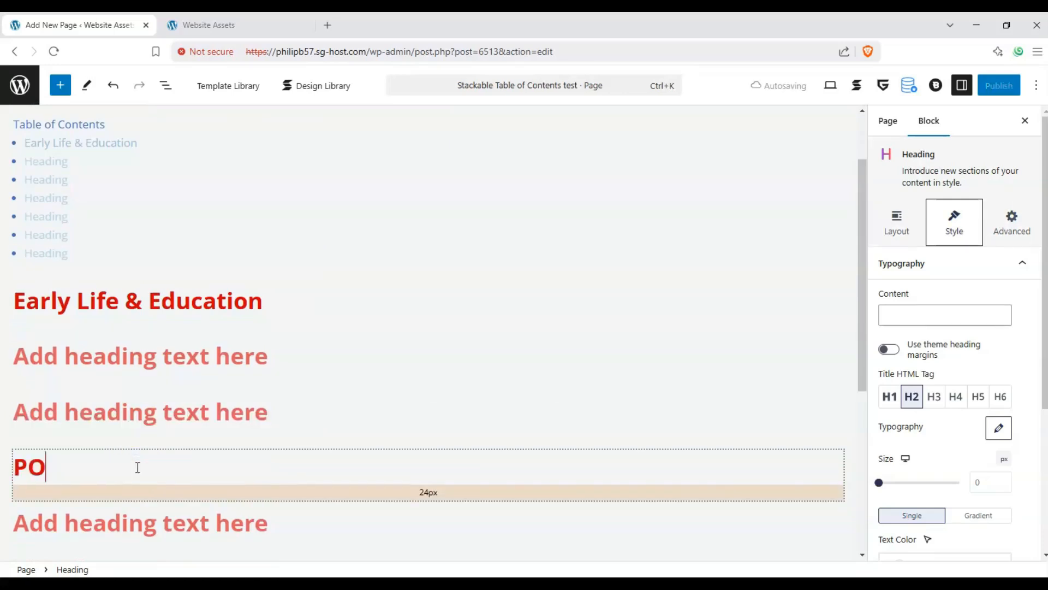
text(ofessional)
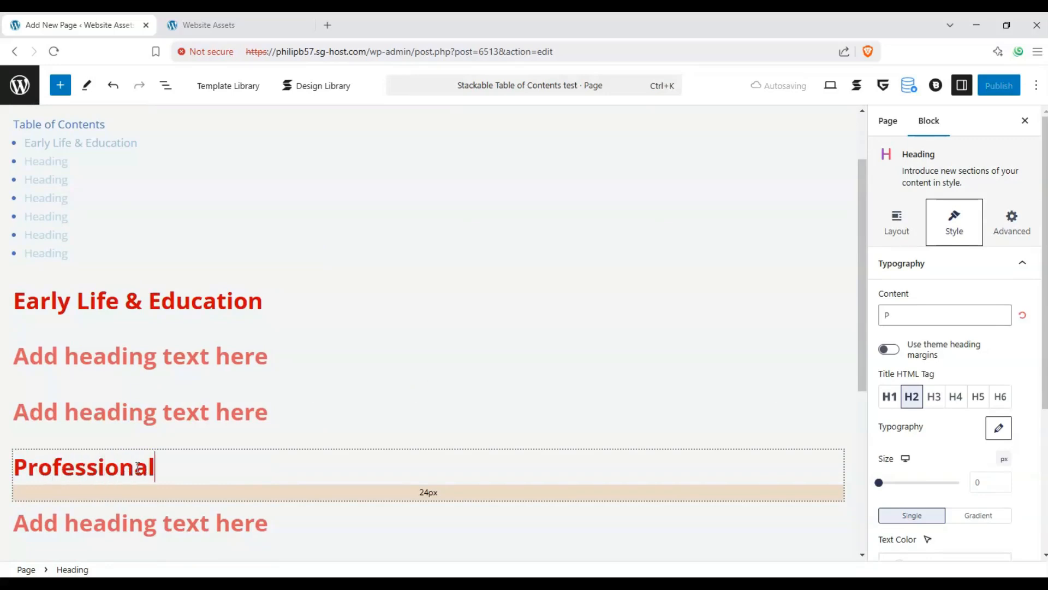
text( Carre)
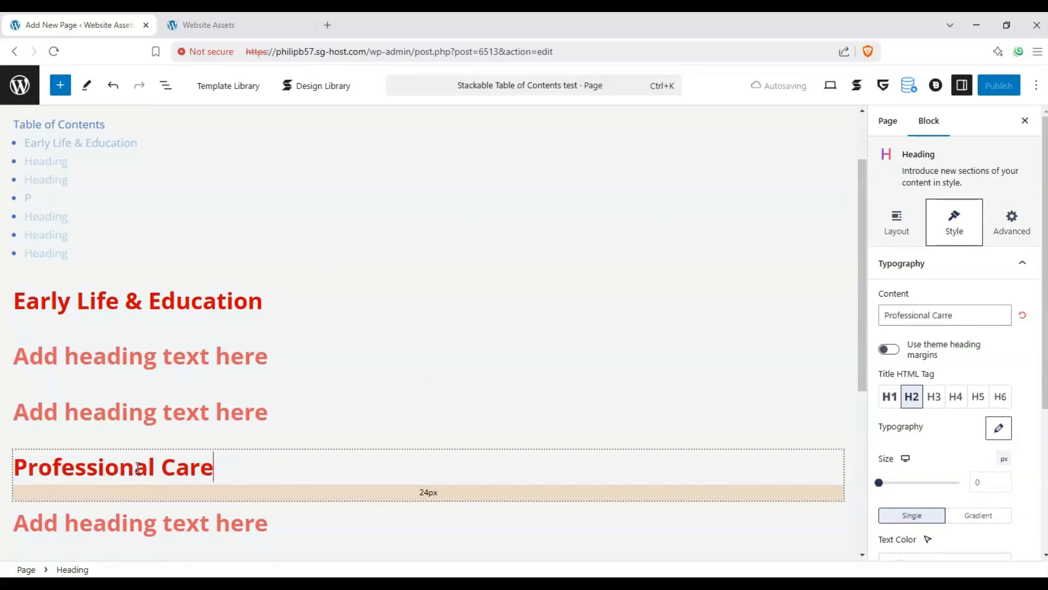
Step: Enter "Closing Notes" as the text of the last heading on the page
scroll(151, 462, down, 4)
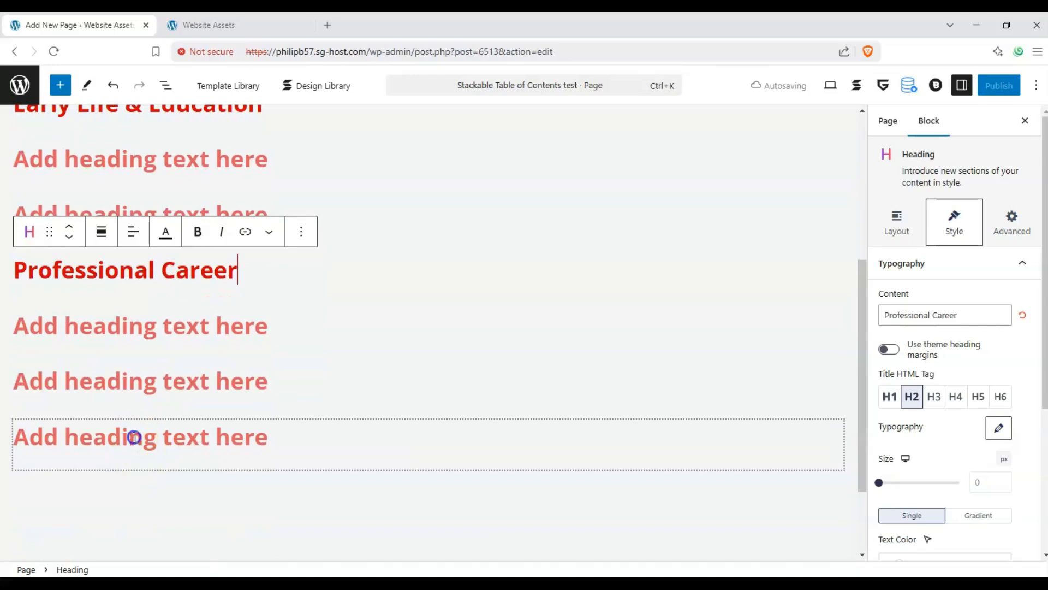
click(135, 437)
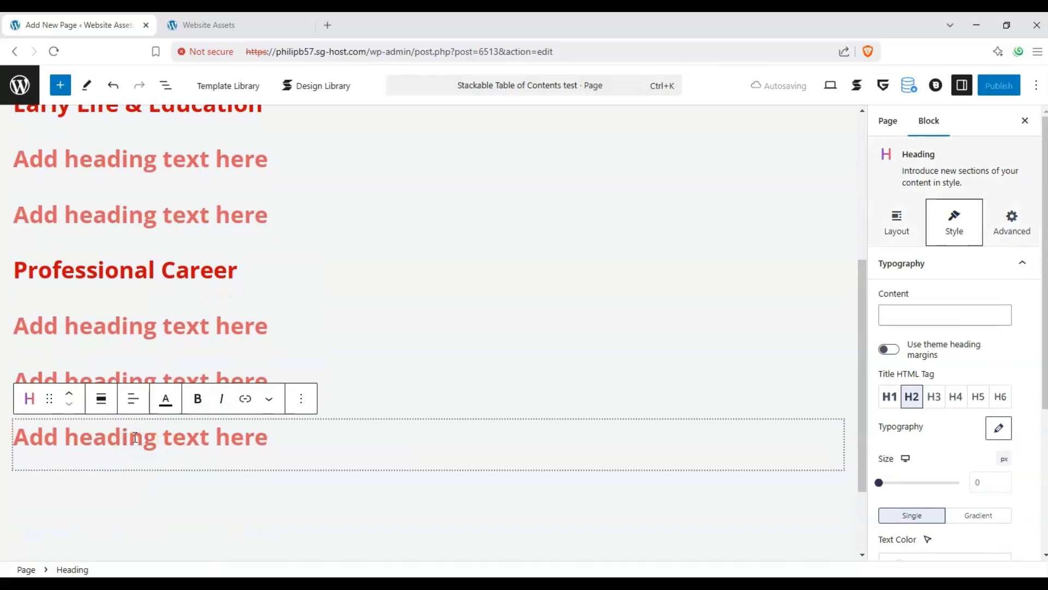
text(Closing Notes)
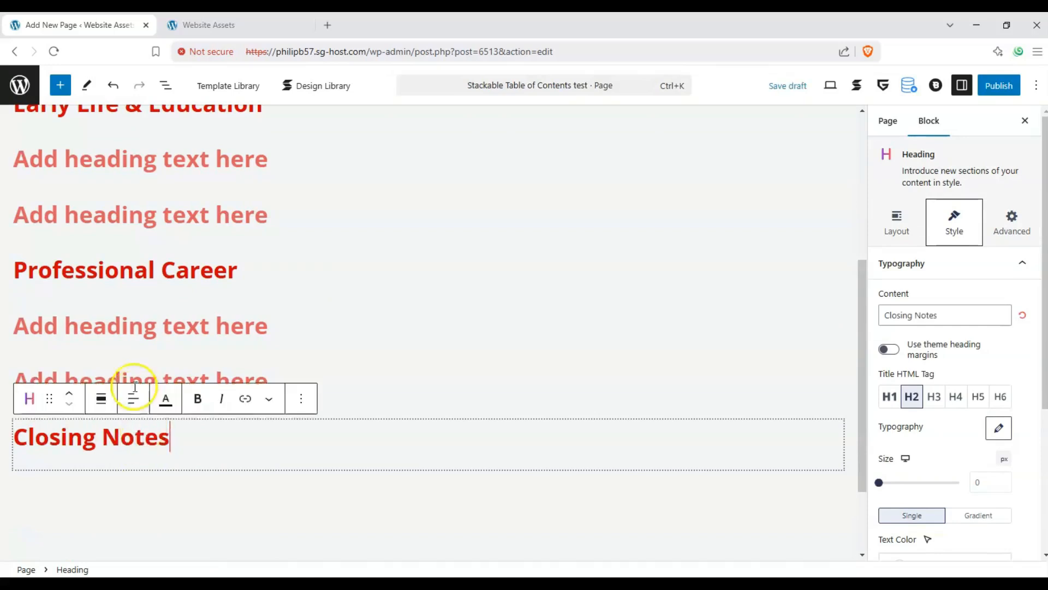
Step: Set the empty heading below "Early Life & Education" to H3 and enter "Childhood" as its text
scroll(133, 383, up, 4)
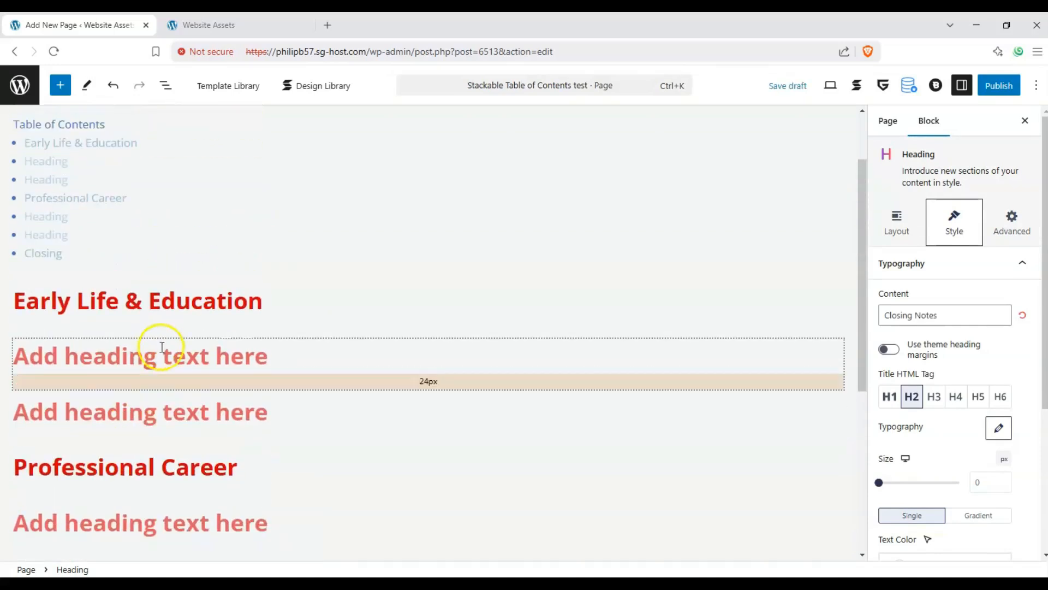
click(143, 351)
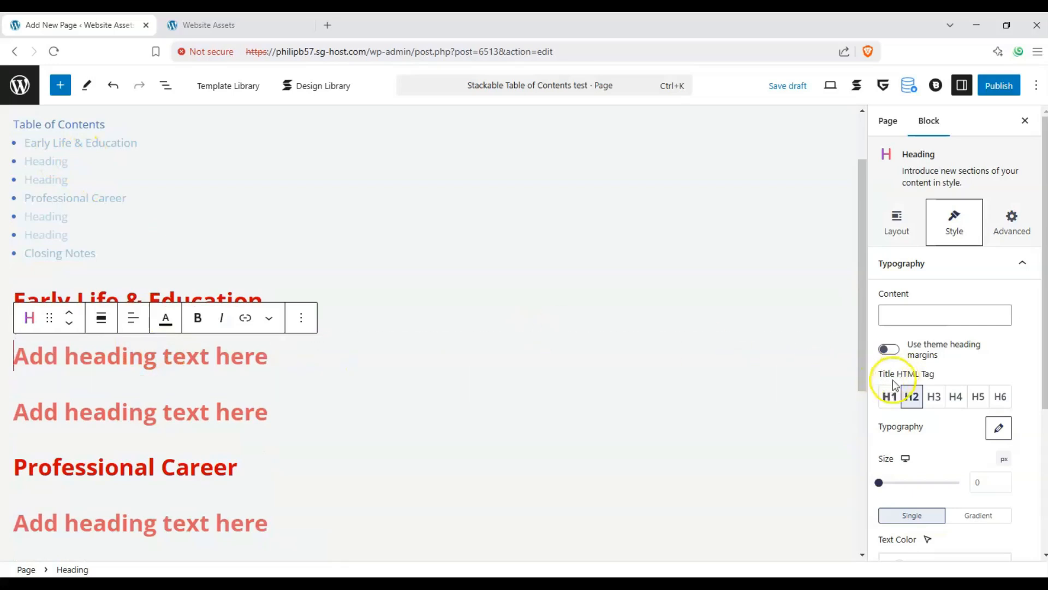
click(910, 398)
click(934, 399)
click(143, 365)
click(228, 363)
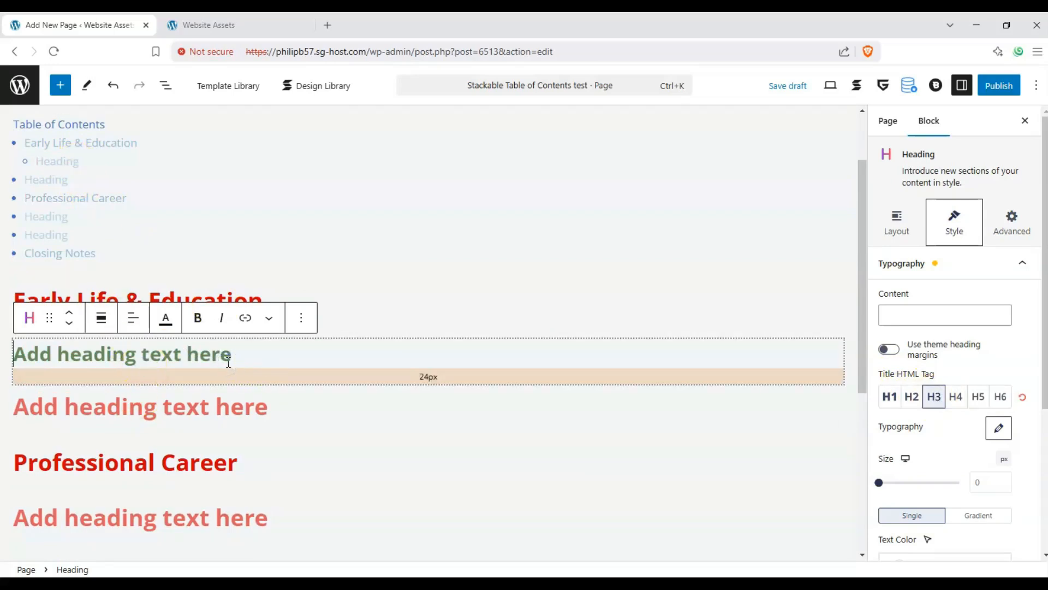
text(Childhood)
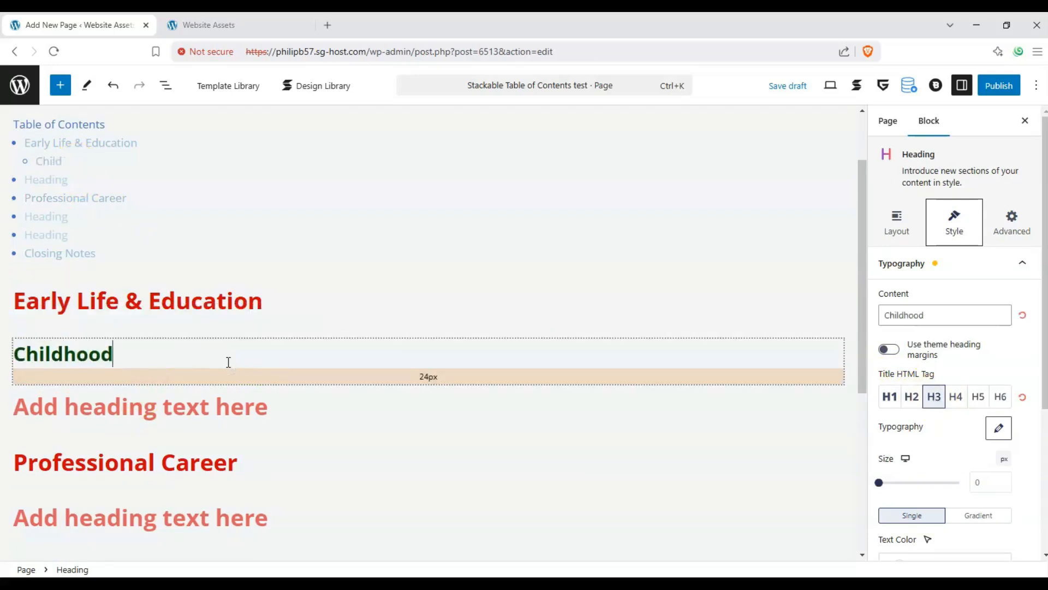
Step: Set the empty heading below "Childhood" to H4 and enter "Elementary School" as its text
click(164, 402)
click(956, 397)
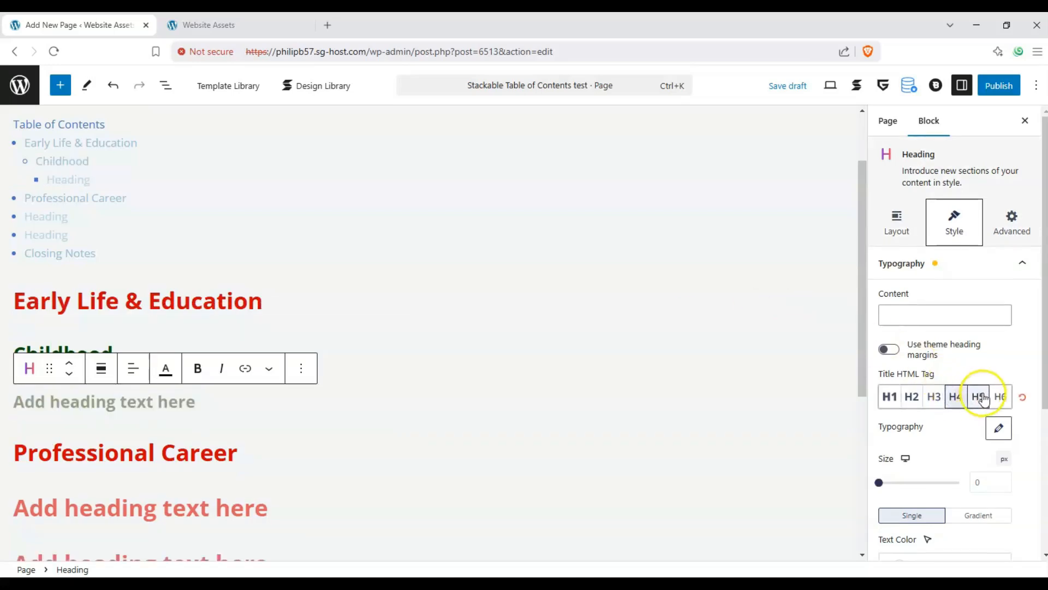
click(983, 399)
click(957, 399)
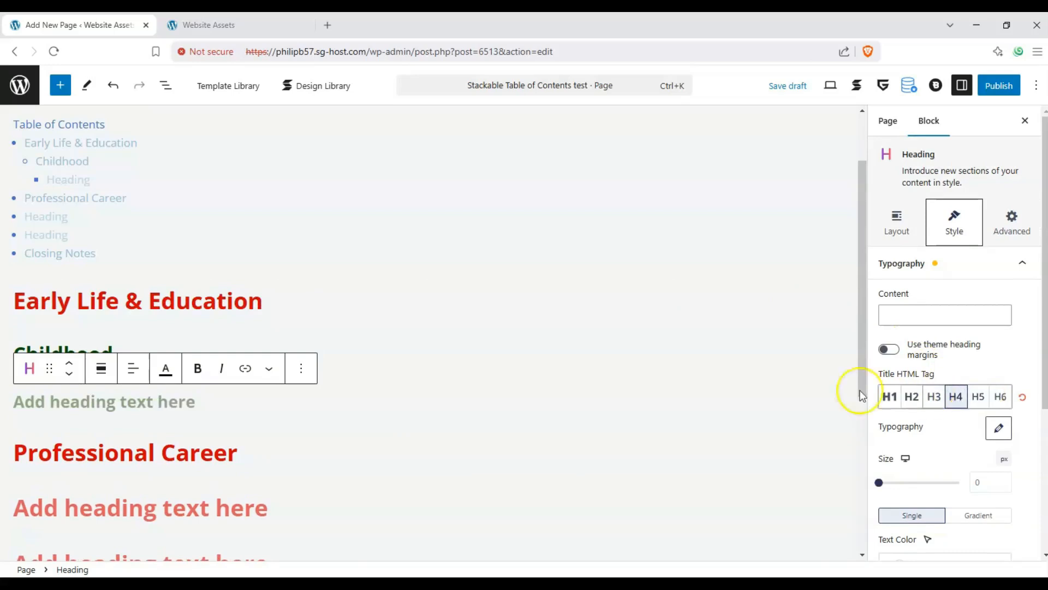
click(157, 395)
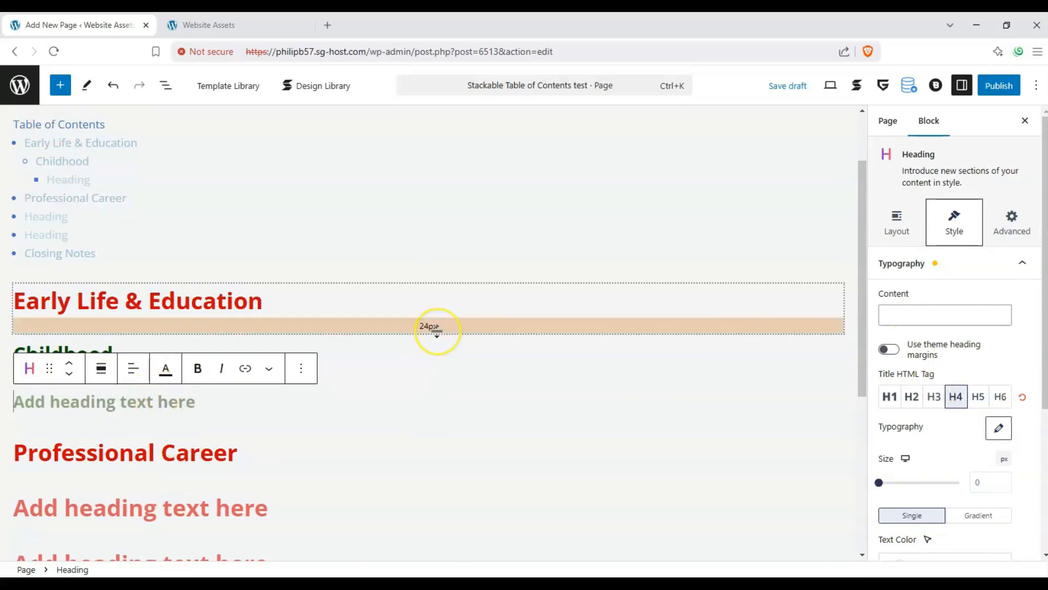
text(Elementary School)
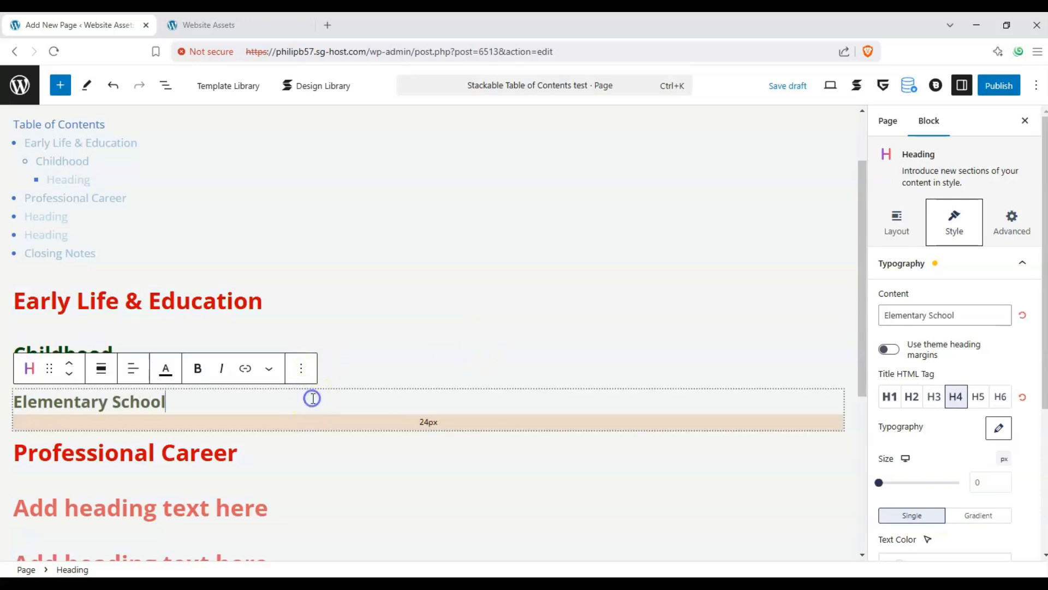
Step: Duplicate the "Elementary School" heading and change the copy's text to "Family & Siblings"
click(301, 372)
click(345, 107)
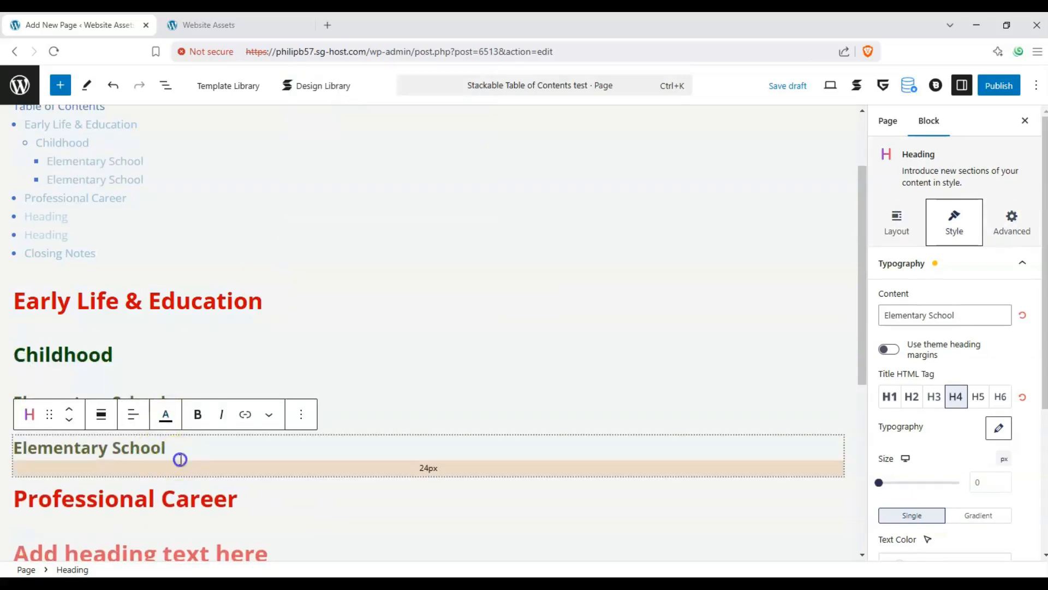
key(ctrl+a)
text(Family ^)
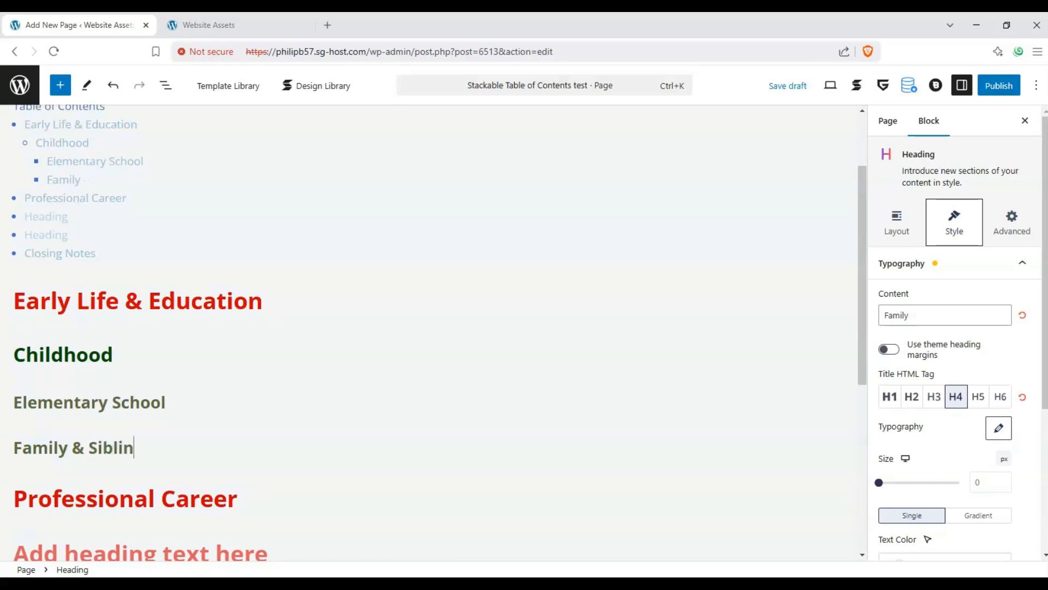
Step: Add an H3 heading "Highschool" below "Family & Siblings" by duplicating, moving and renaming the "Childhood" heading
scroll(110, 311, up, 1)
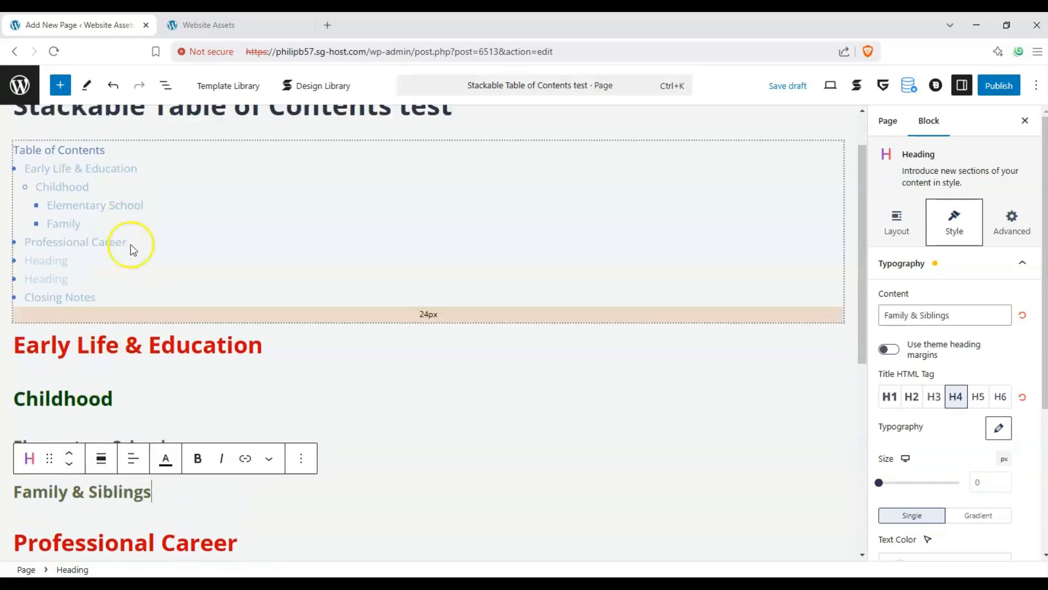
click(140, 393)
click(310, 363)
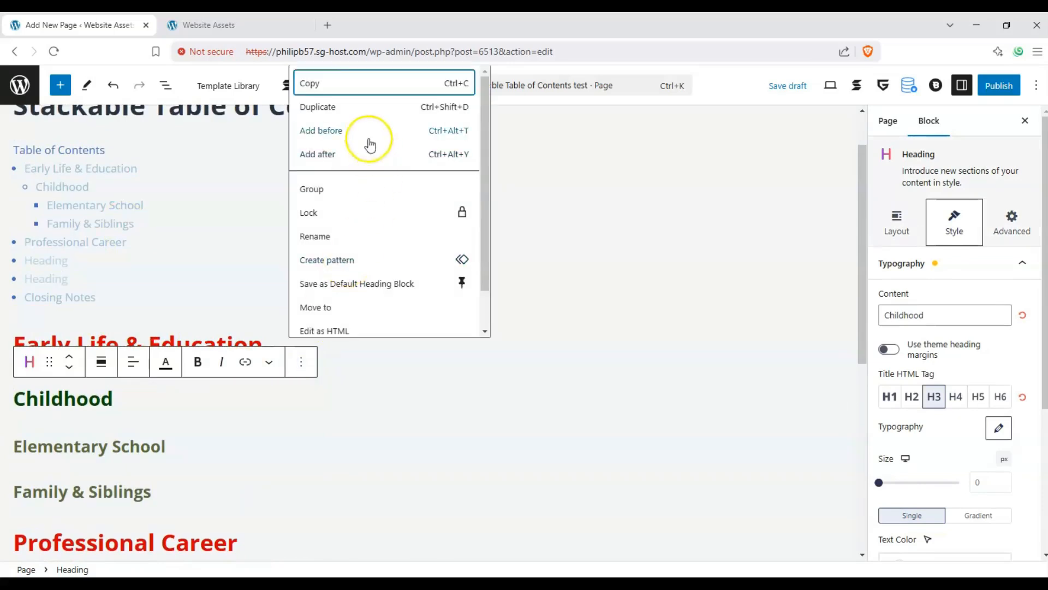
click(361, 109)
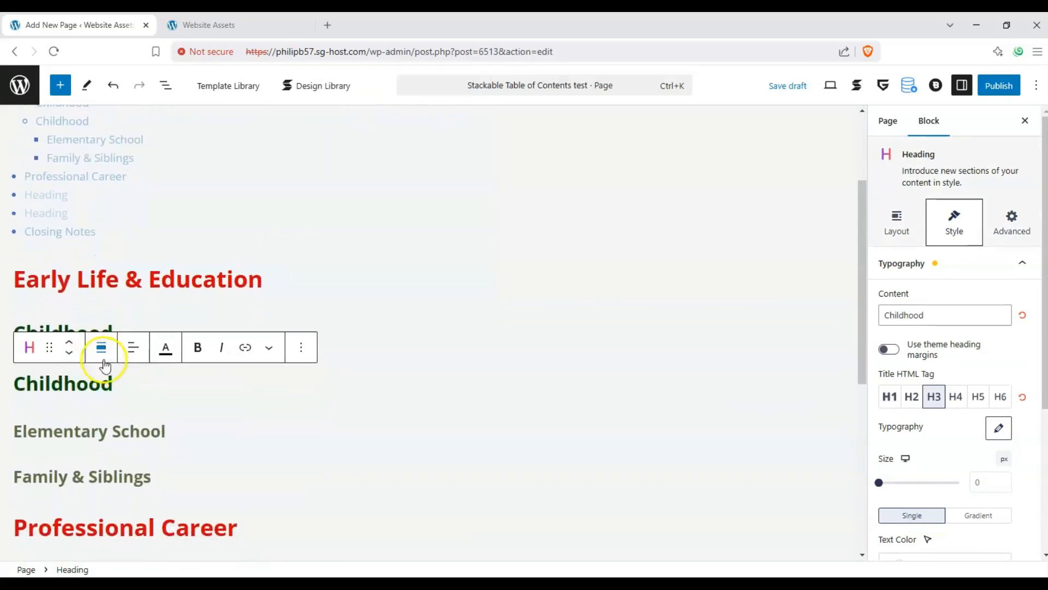
click(70, 355)
click(70, 355)
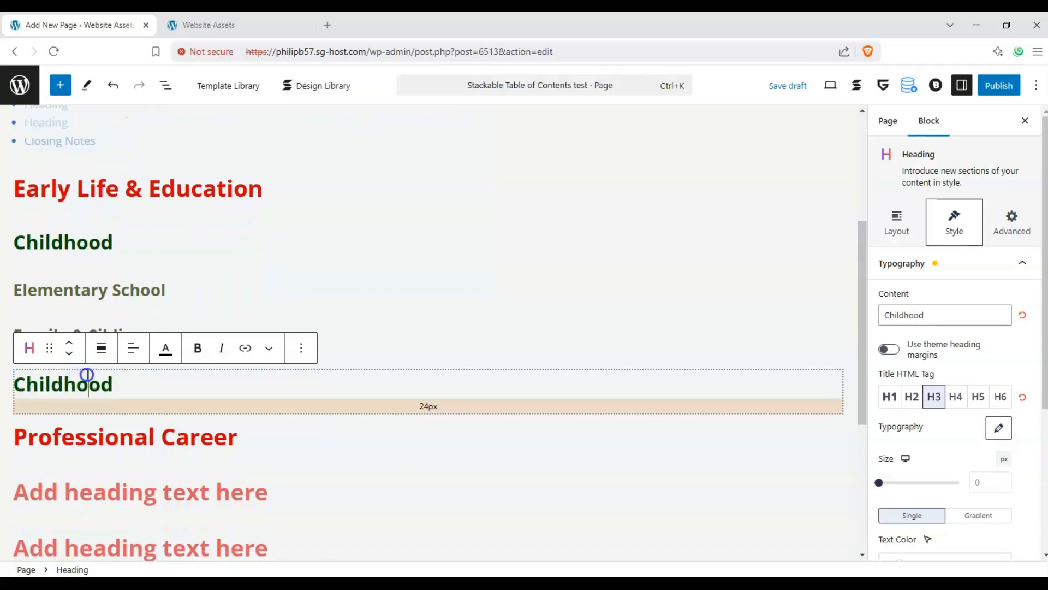
double_click(87, 376)
text(Highschool)
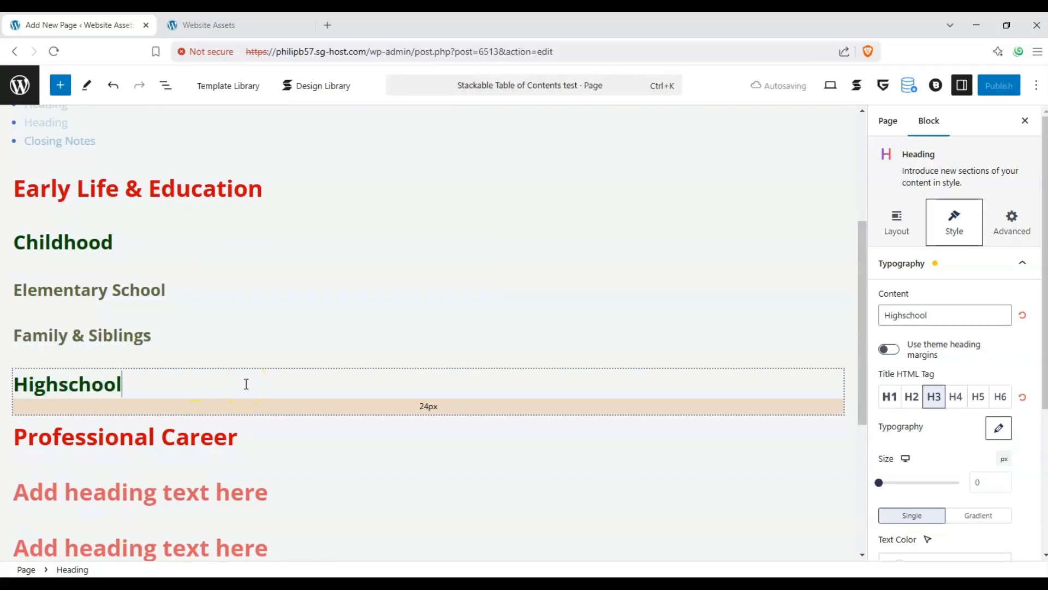
scroll(218, 347, up, 3)
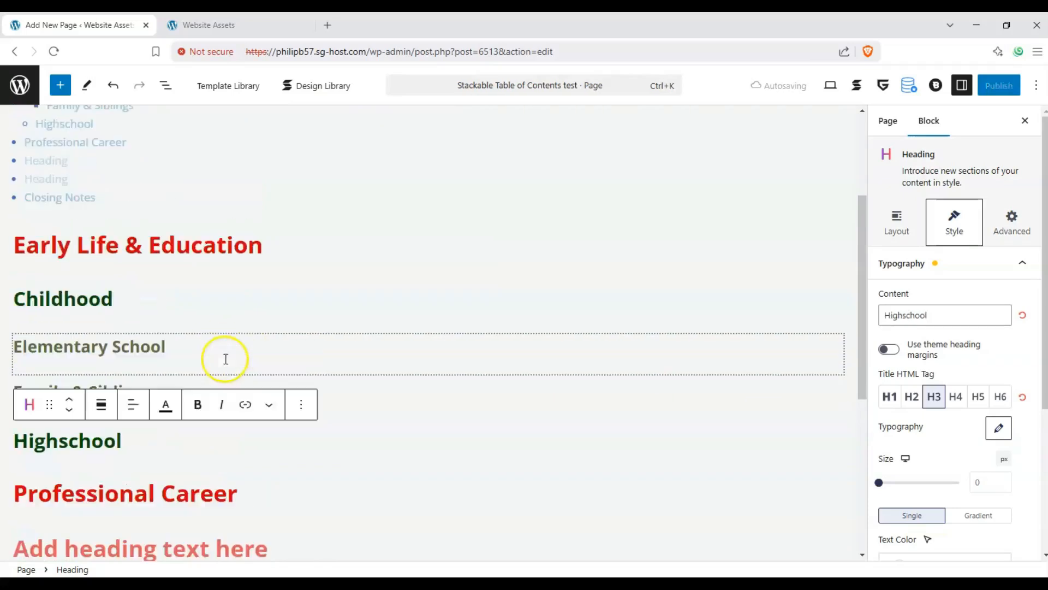
Step: Set the two empty headings below "Professional Career" to H3
scroll(65, 256, down, 4)
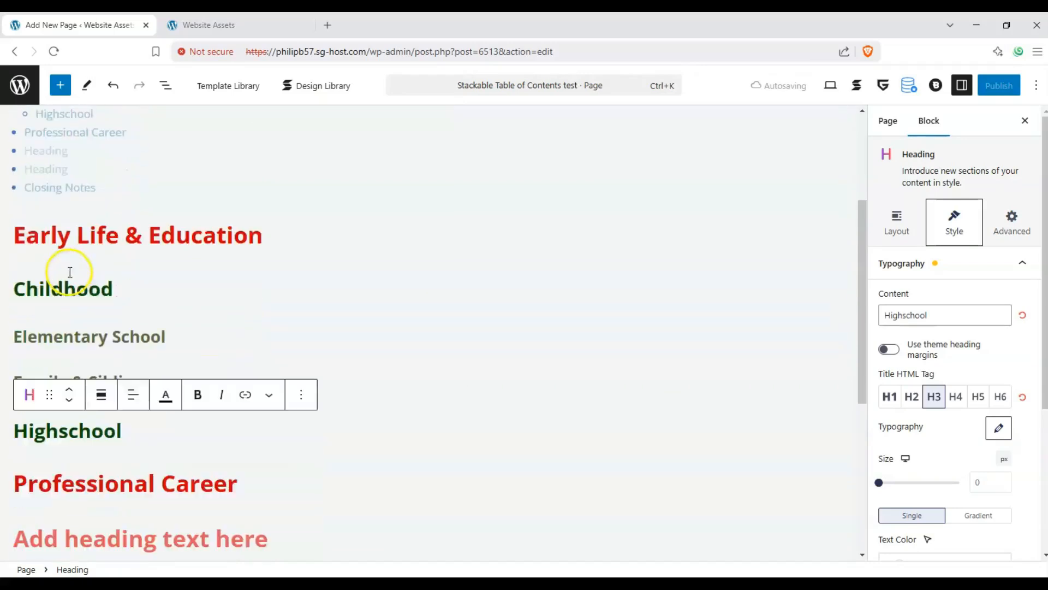
click(117, 413)
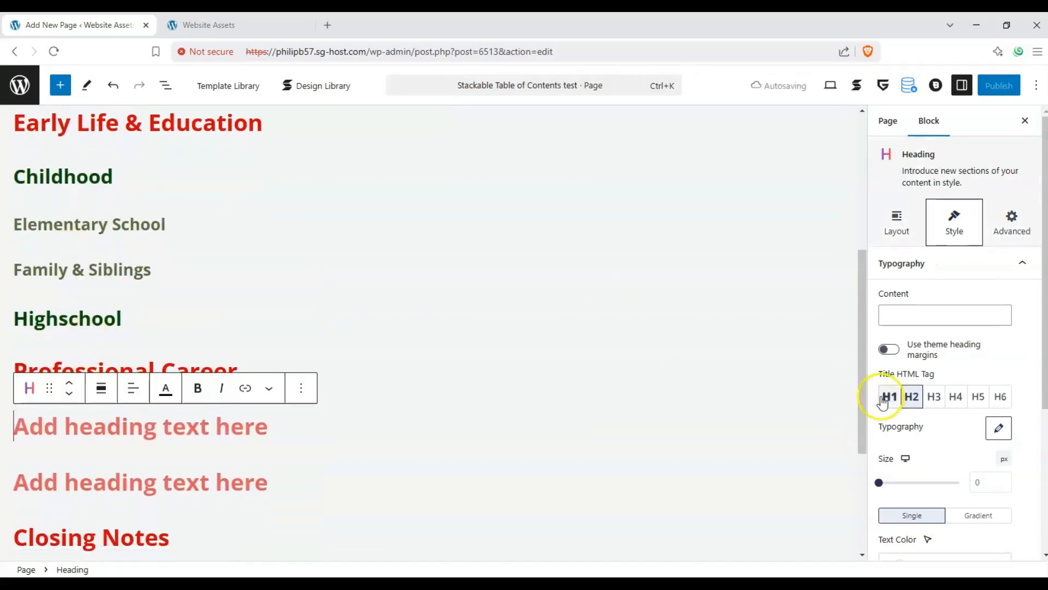
click(934, 397)
click(424, 475)
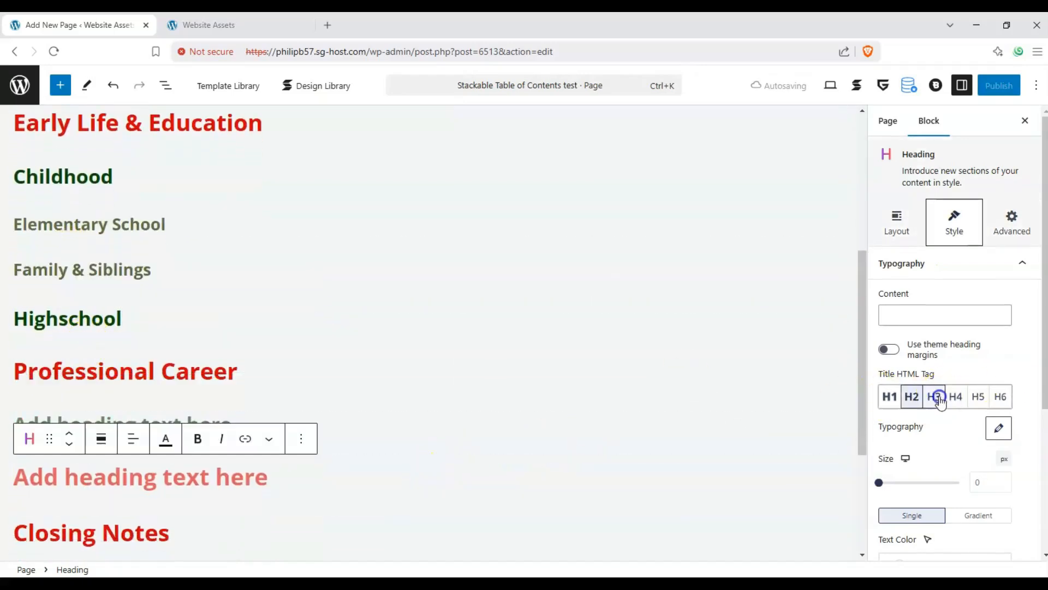
click(933, 397)
Step: Enter "Time in Company A" and "Time in Company Z" as the texts of the two H3 headings below "Professional Career"
click(306, 420)
text(Time in Company A)
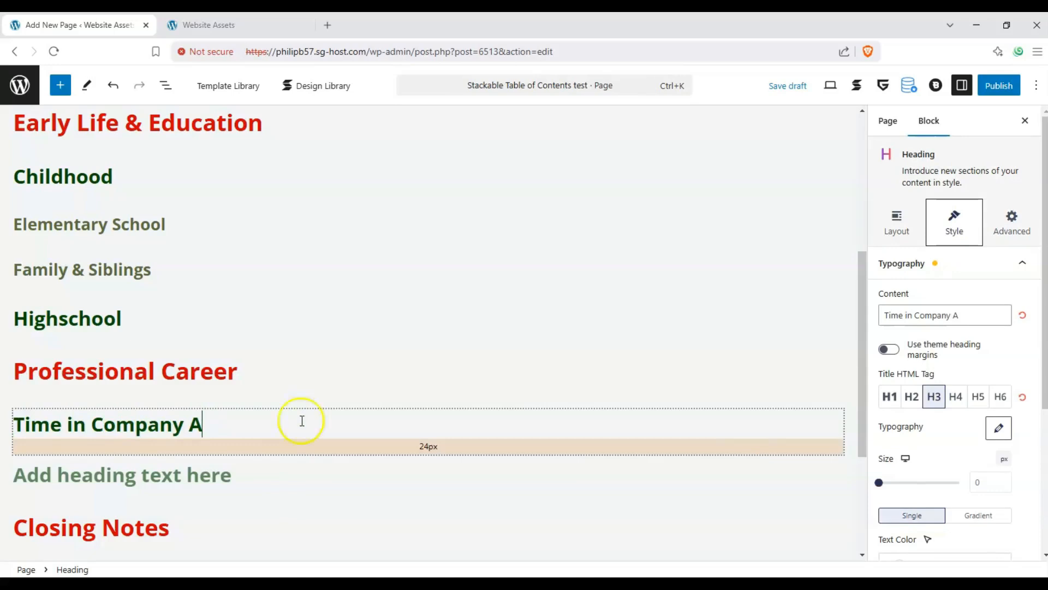
click(206, 473)
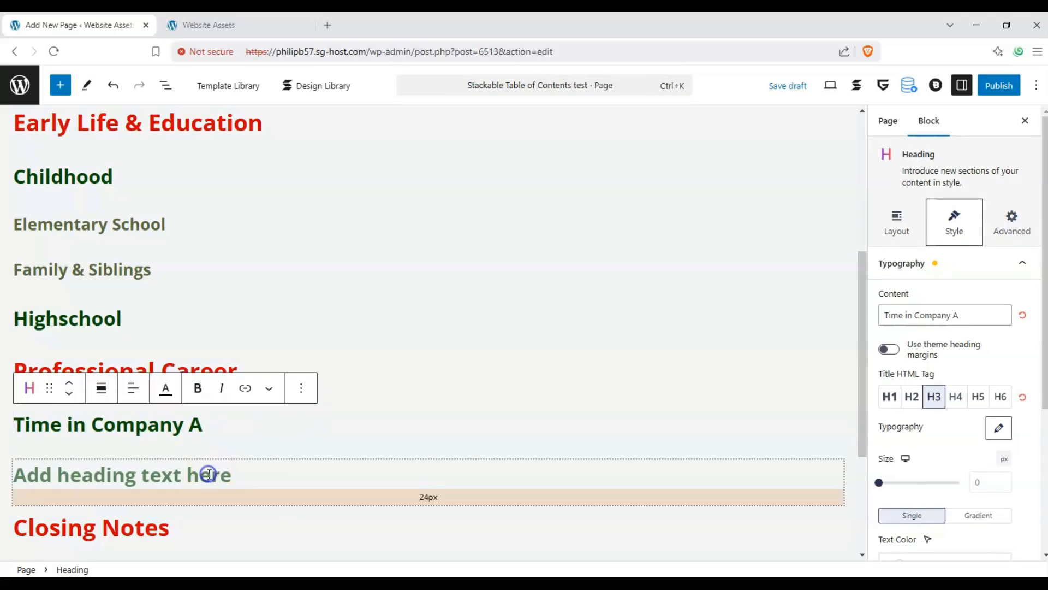
text(Tiume in Company Z)
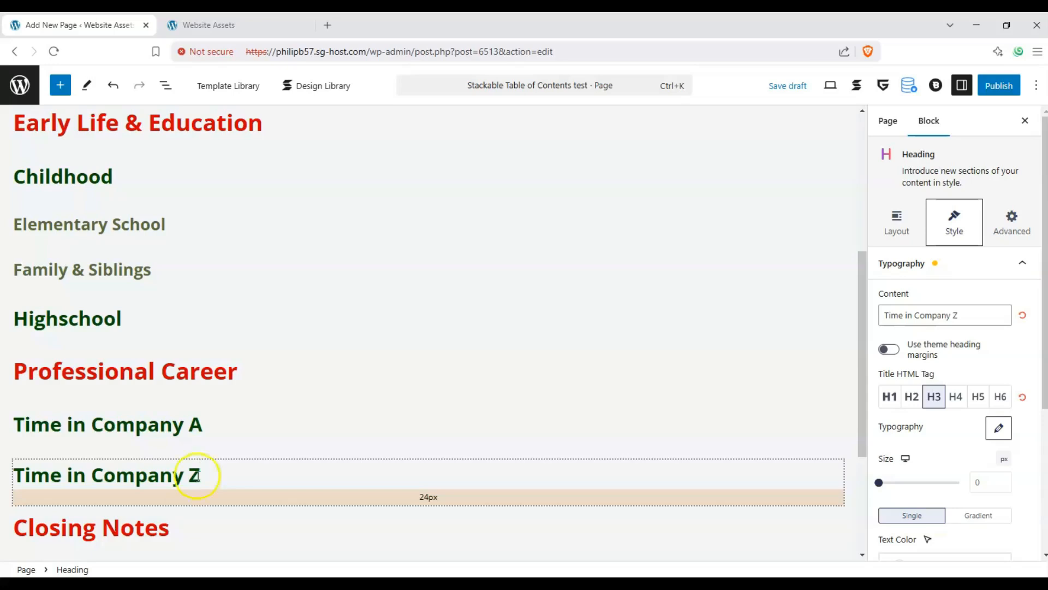
Step: Duplicate the "Time in Company A" heading and turn the copy into an H4 heading reading "Accomplishments"
click(232, 443)
click(234, 411)
click(298, 392)
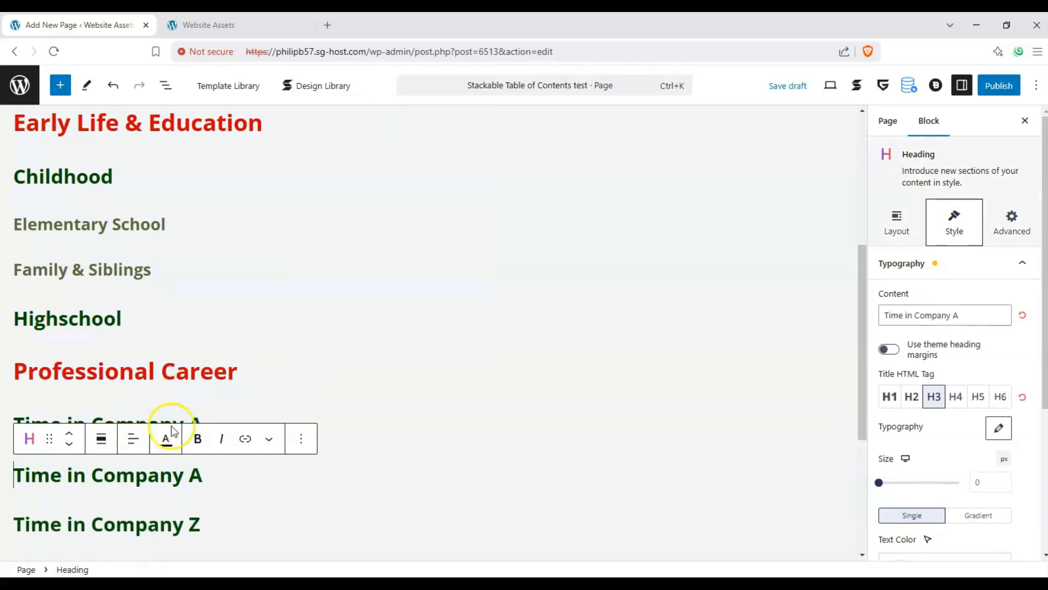
click(958, 394)
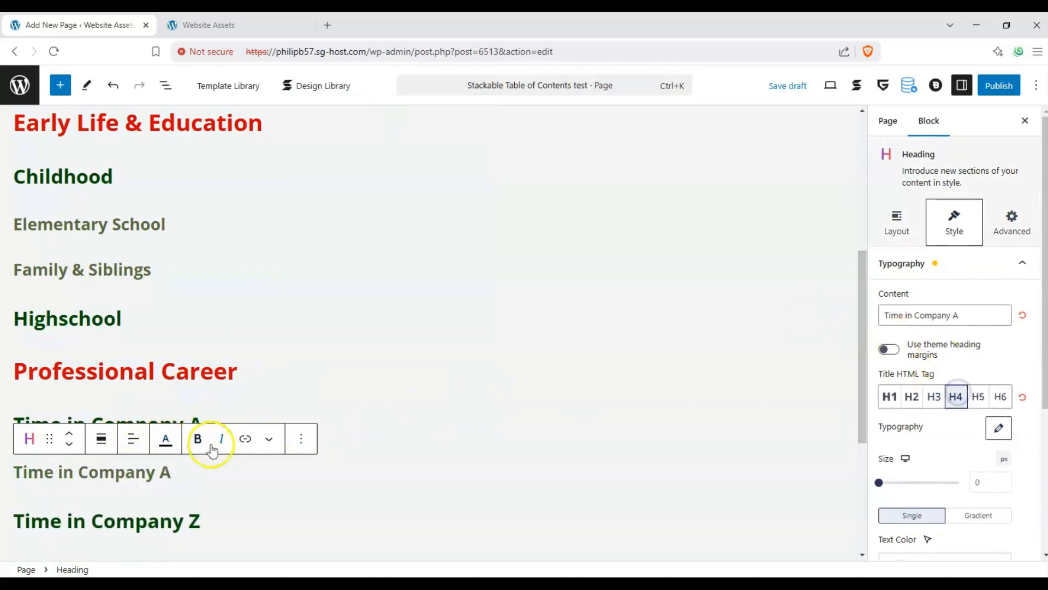
drag(217, 475, 2, 476)
text(Accomplishments)
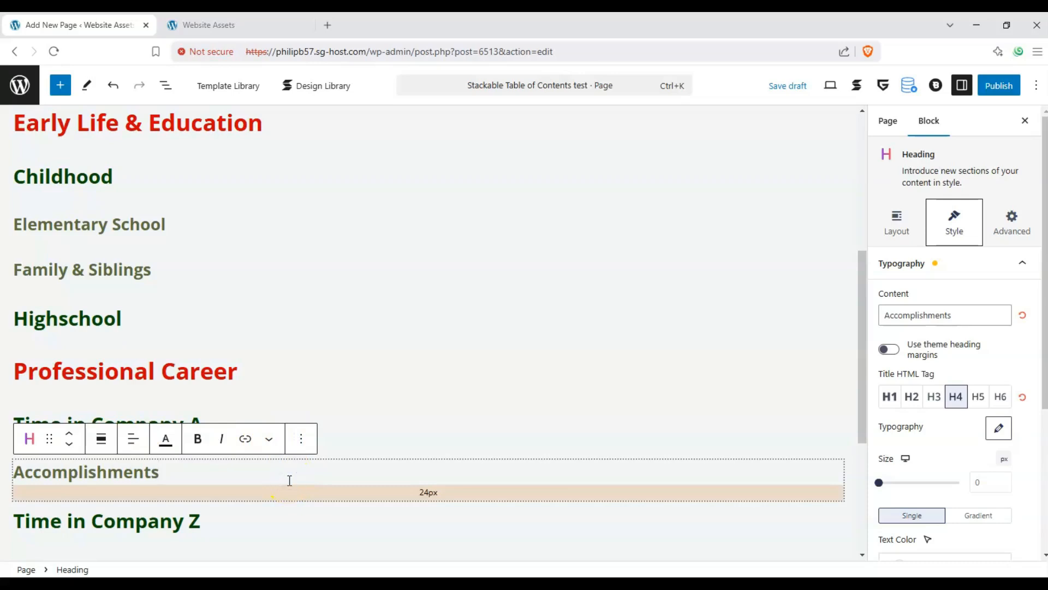
Step: Duplicate the "Accomplishments" heading and move the copy below "Time in Company Z"
scroll(273, 470, down, 3)
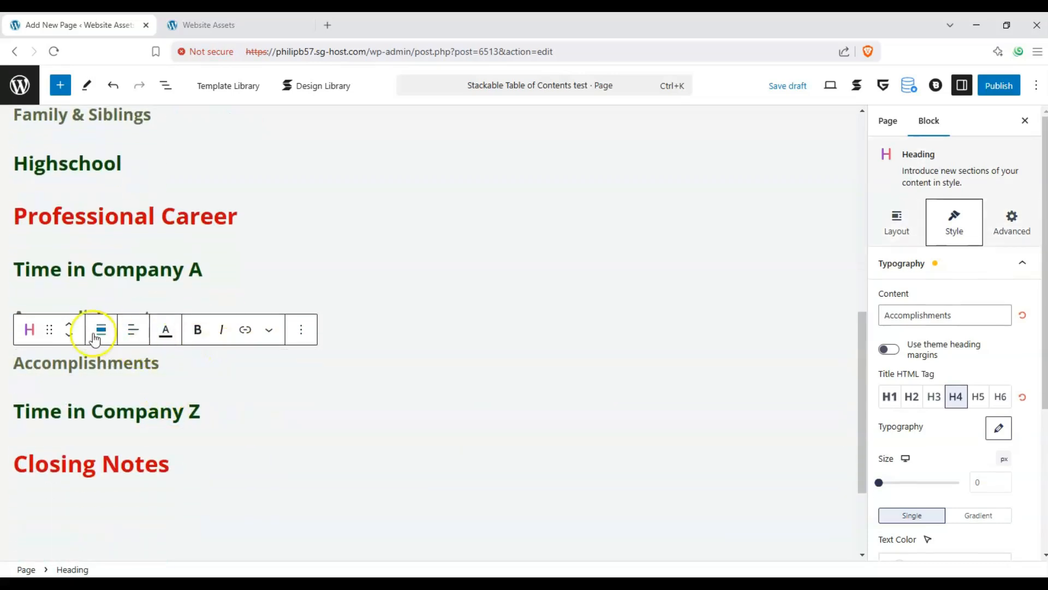
click(69, 335)
scroll(60, 344, up, 6)
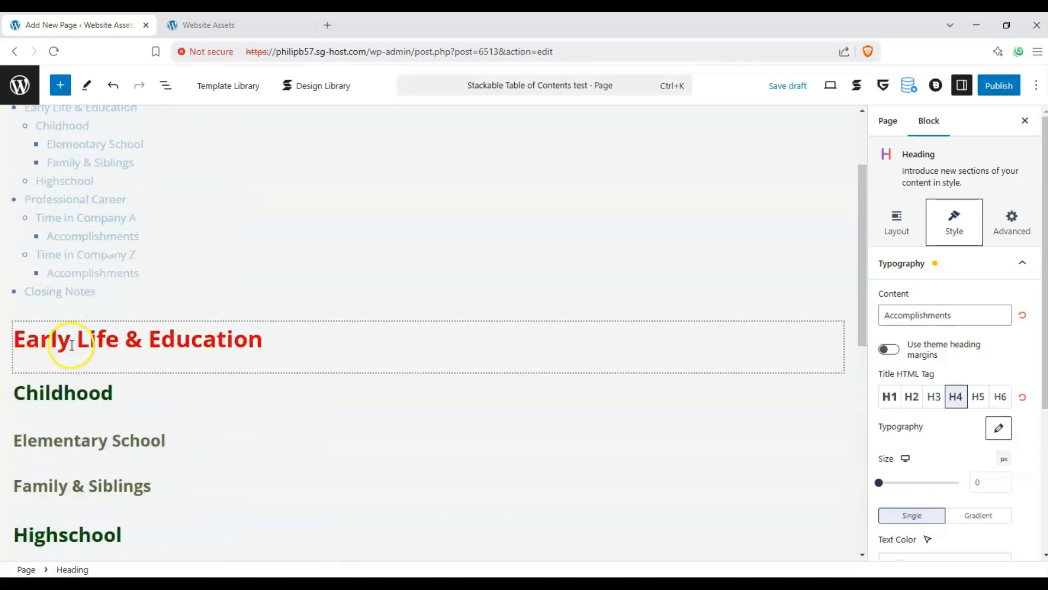
scroll(71, 345, up, 2)
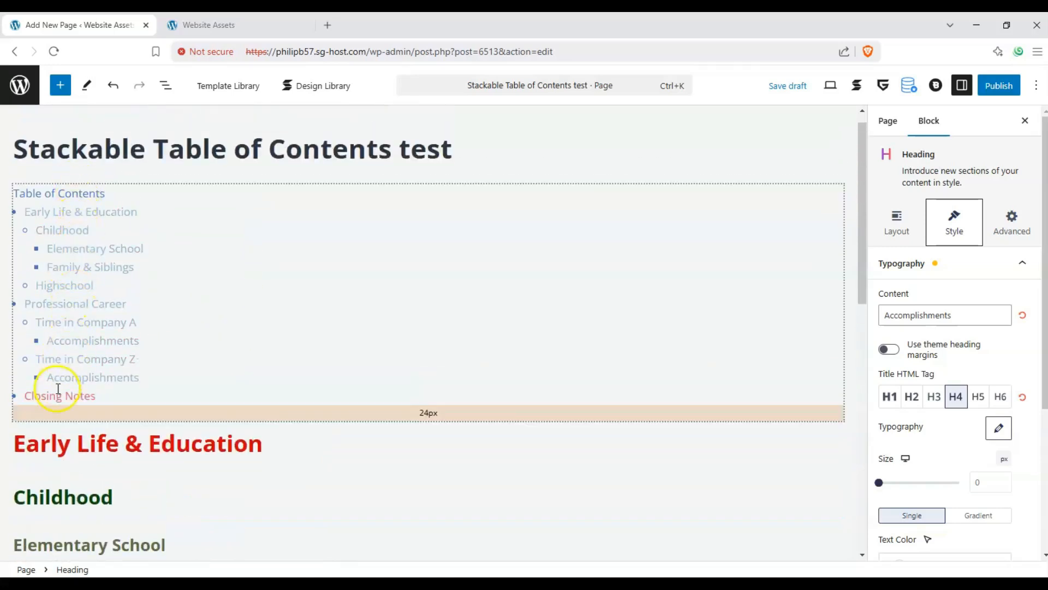
scroll(82, 403, down, 7)
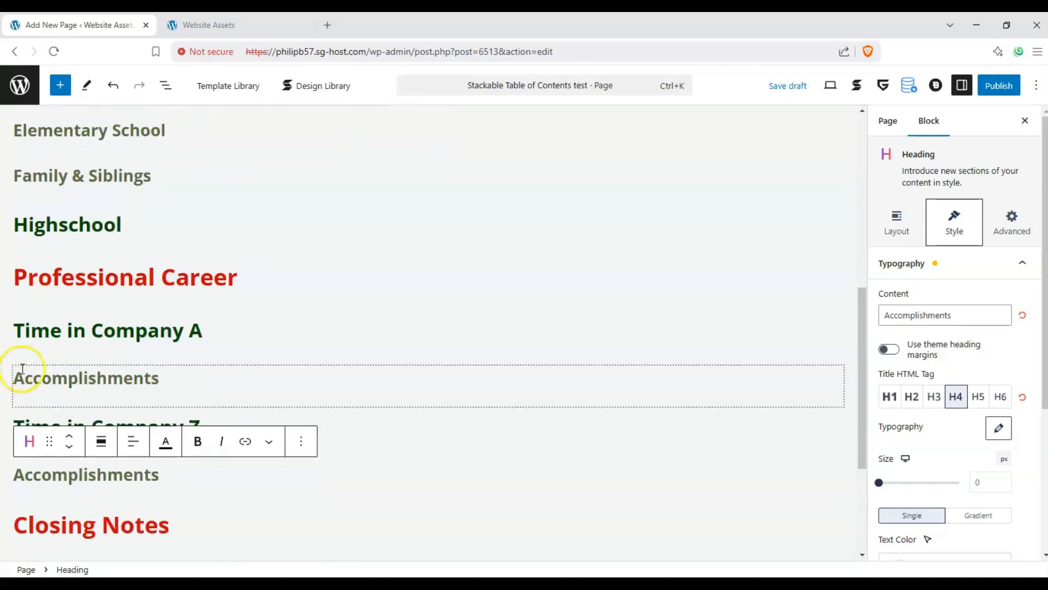
Step: Select the Table of Contents block and try editing its "Early Life & Education" entry by removing and retyping the "c" in "Education"
scroll(110, 380, up, 7)
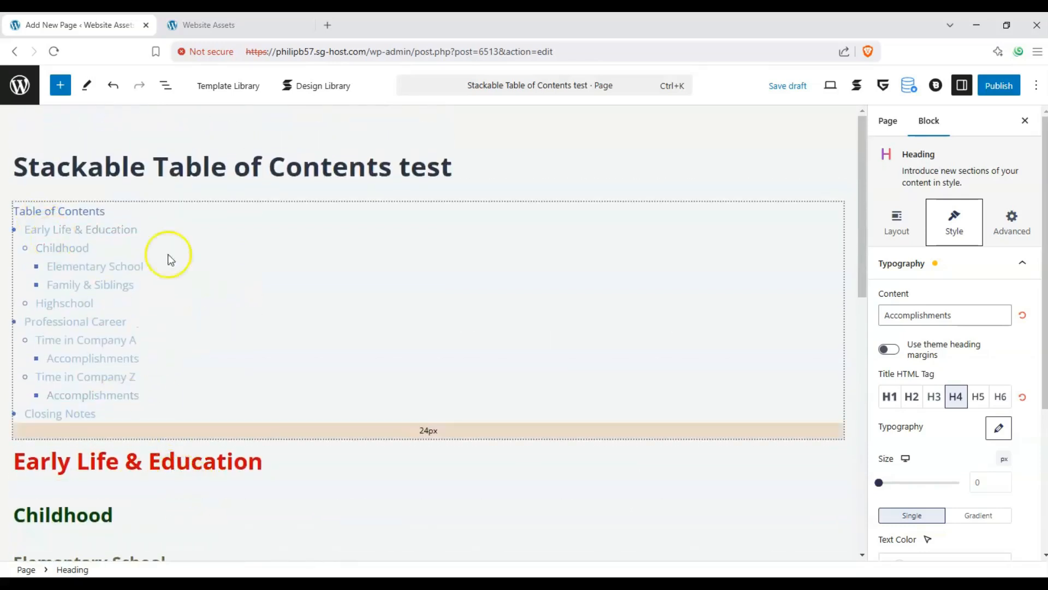
click(208, 254)
click(112, 230)
click(225, 238)
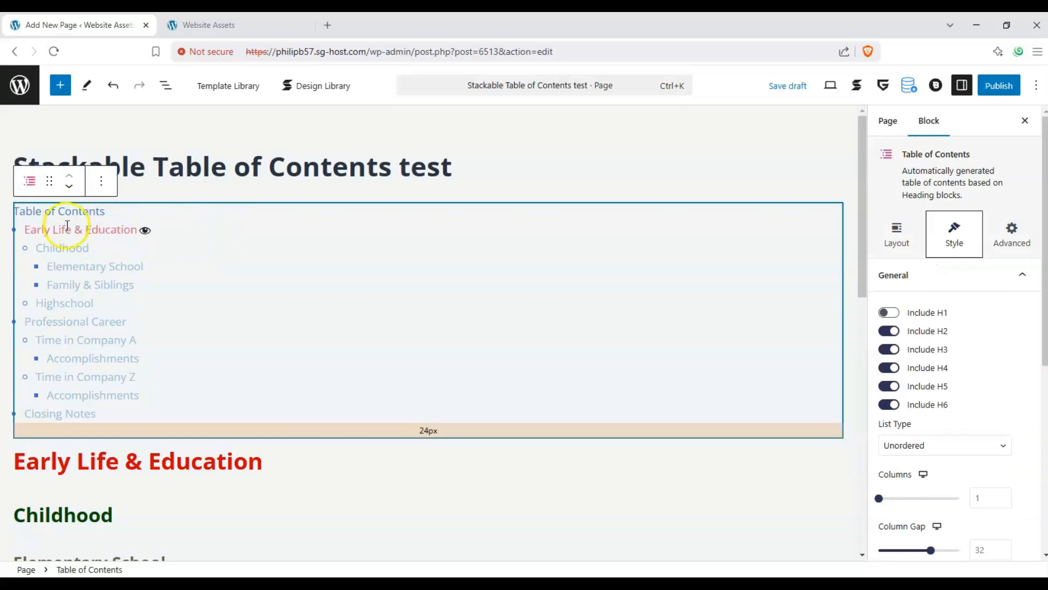
drag(67, 225, 145, 245)
click(111, 230)
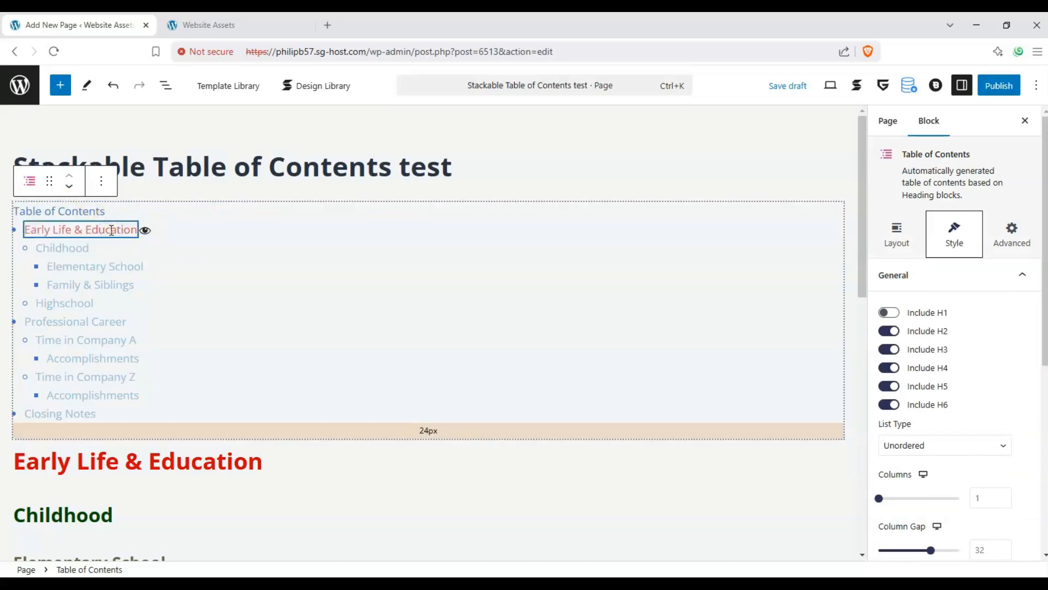
key(BackSpace)
click(190, 256)
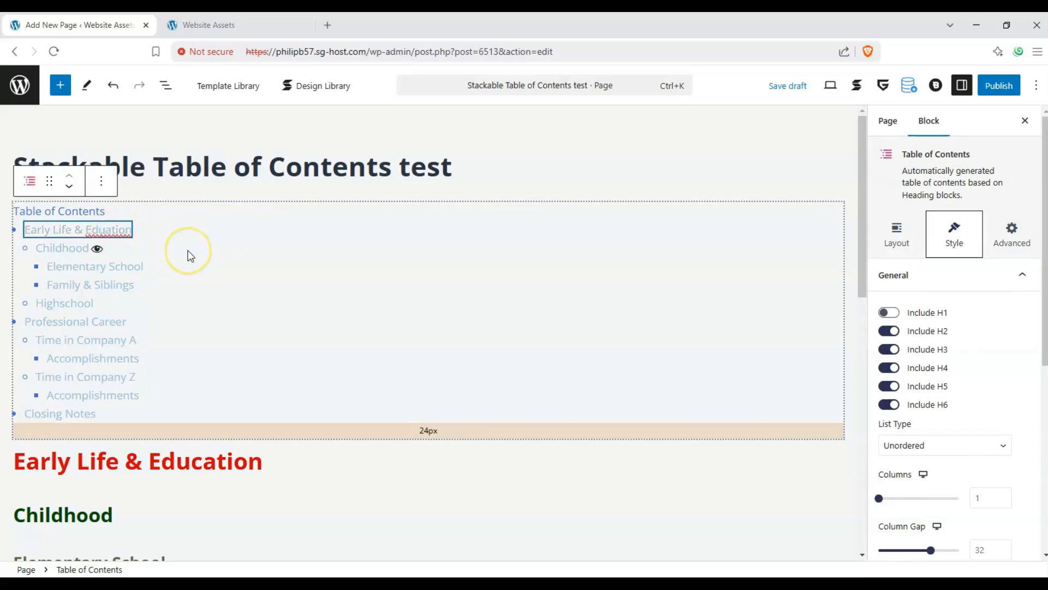
text(c)
Step: Shorten the "Early Life & Education" entry in the table of contents to "Early Life"
click(71, 229)
drag(138, 239, 142, 234)
click(218, 437)
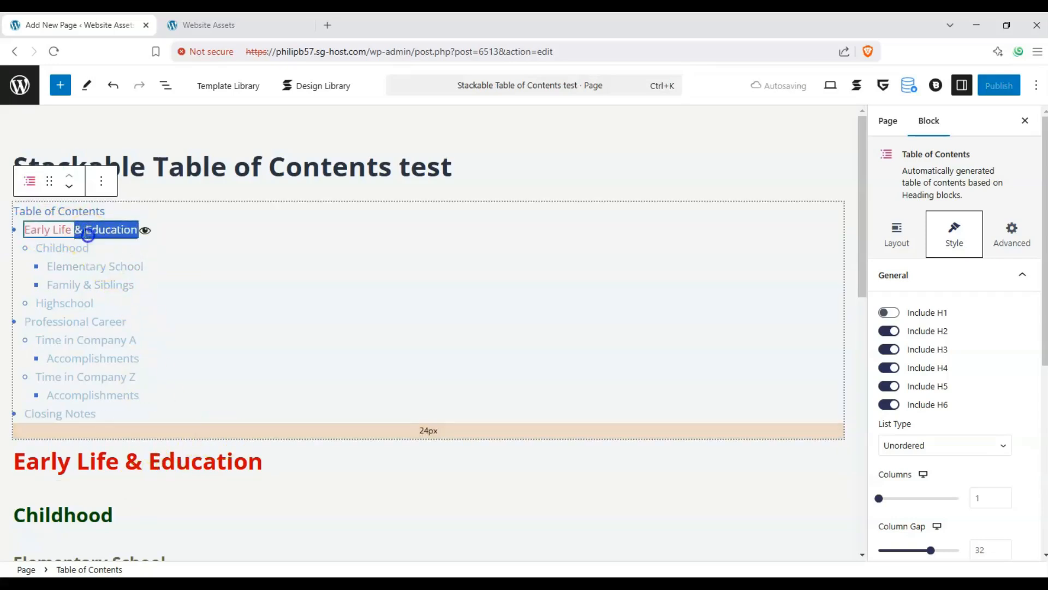
drag(78, 230, 141, 233)
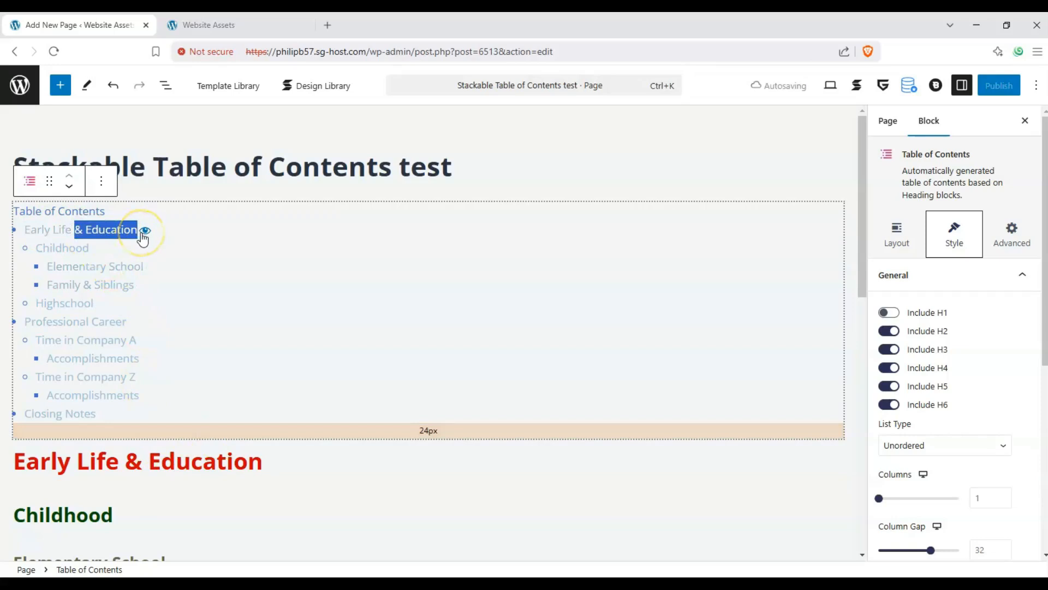
click(104, 225)
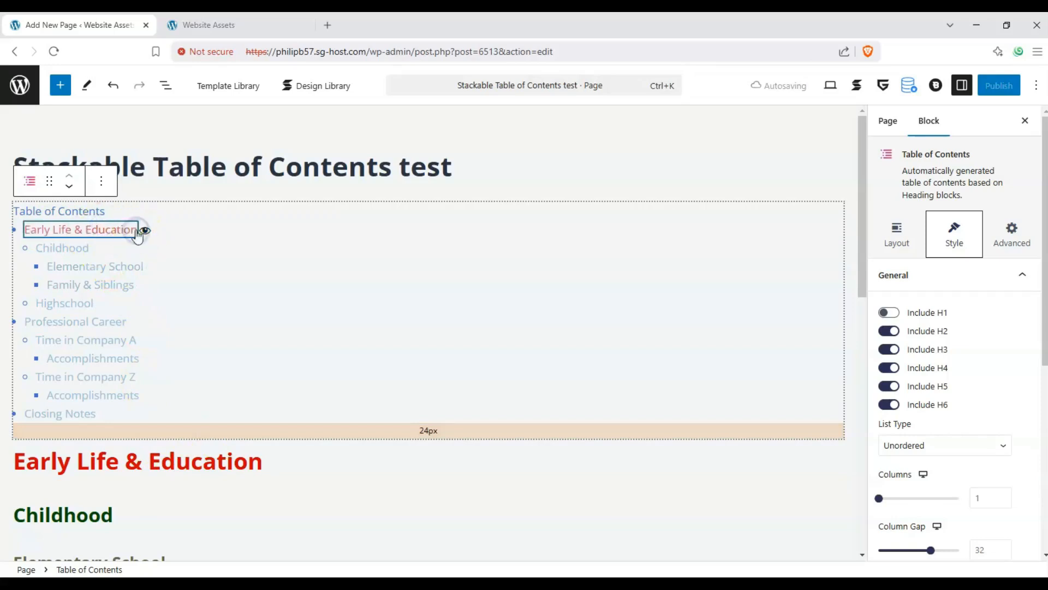
key(BackSpace)
key(BackSpace)
key(BackSpace)
key(BackSpace)
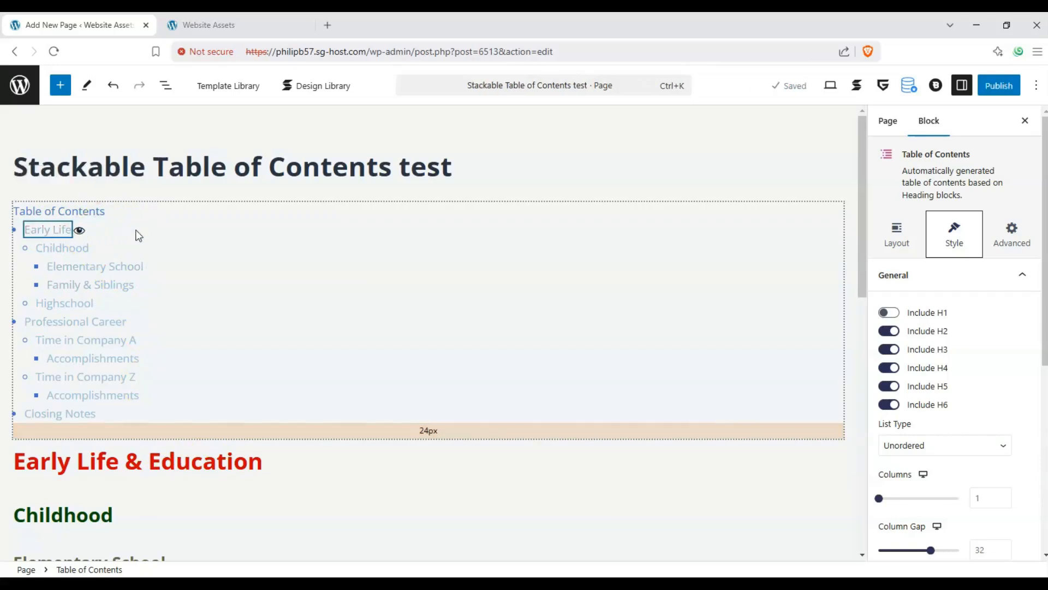
click(141, 409)
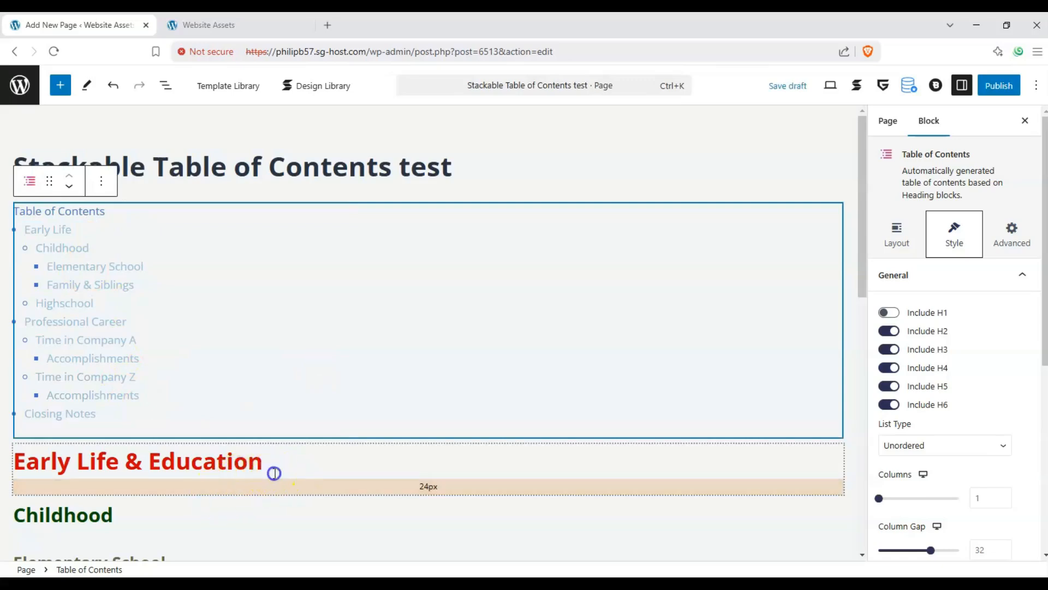
click(274, 472)
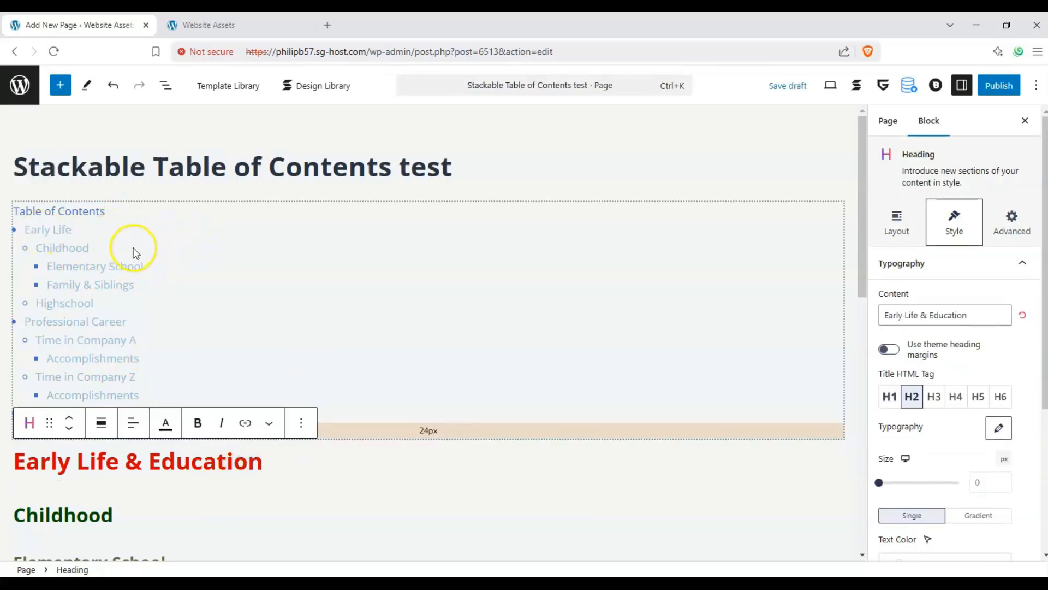
Step: Examine the Table of Contents block's size and spacing options and its general style options
click(16, 233)
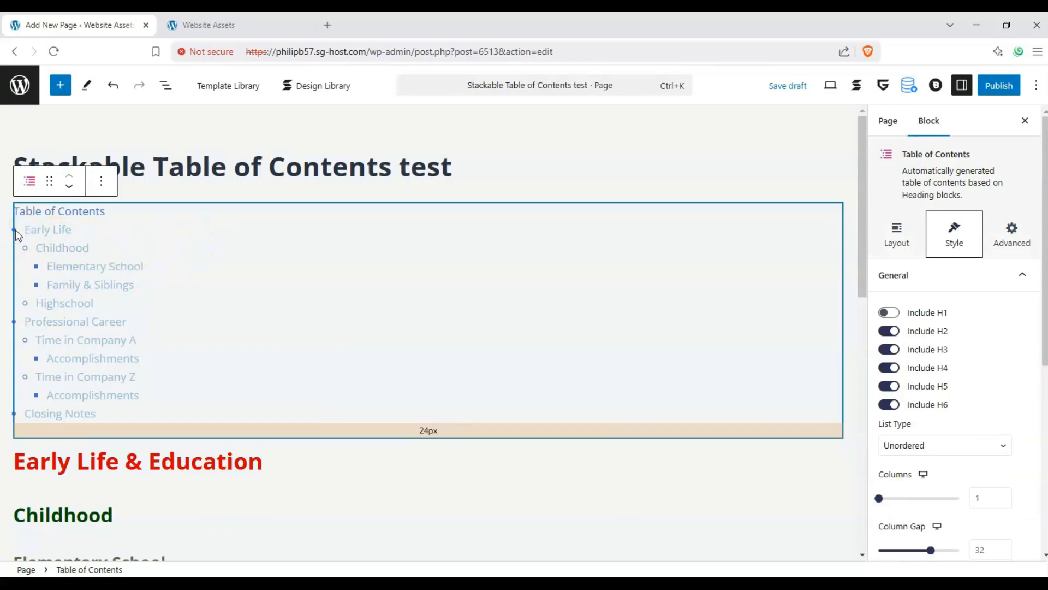
click(919, 248)
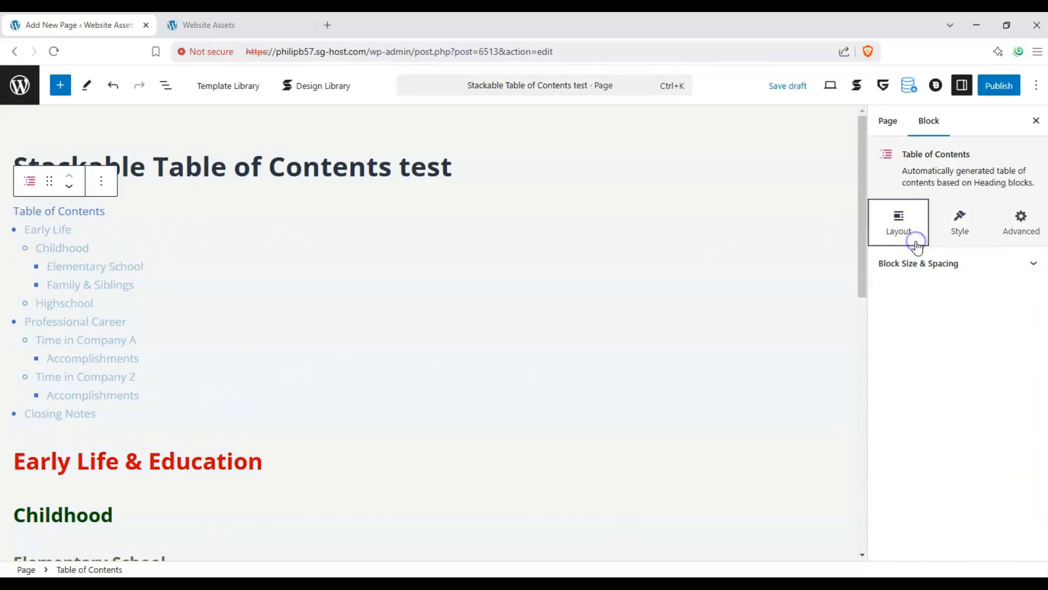
click(976, 261)
scroll(895, 379, down, 2)
scroll(900, 379, up, 2)
click(950, 233)
click(890, 316)
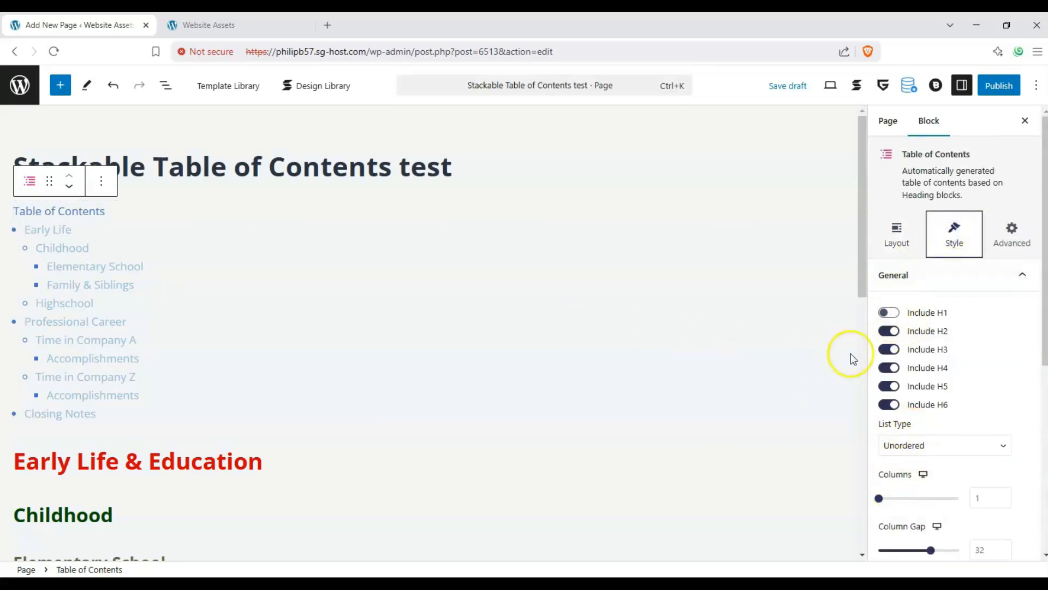
Step: Try the available list types on the table of contents, including Number and Uppercase Letters, and return it to Unordered
scroll(934, 382, down, 1)
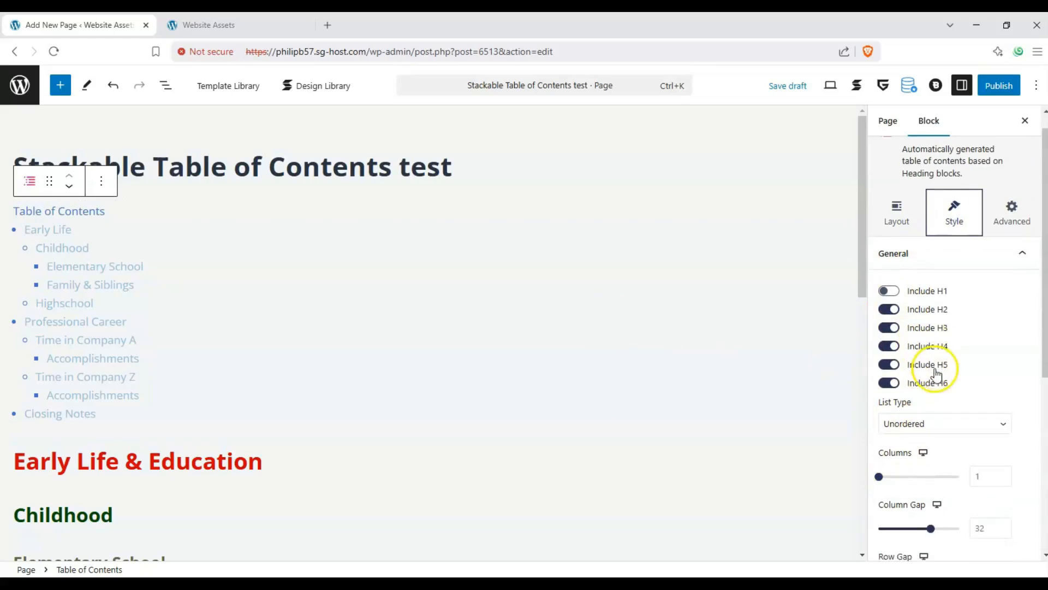
click(947, 426)
click(938, 460)
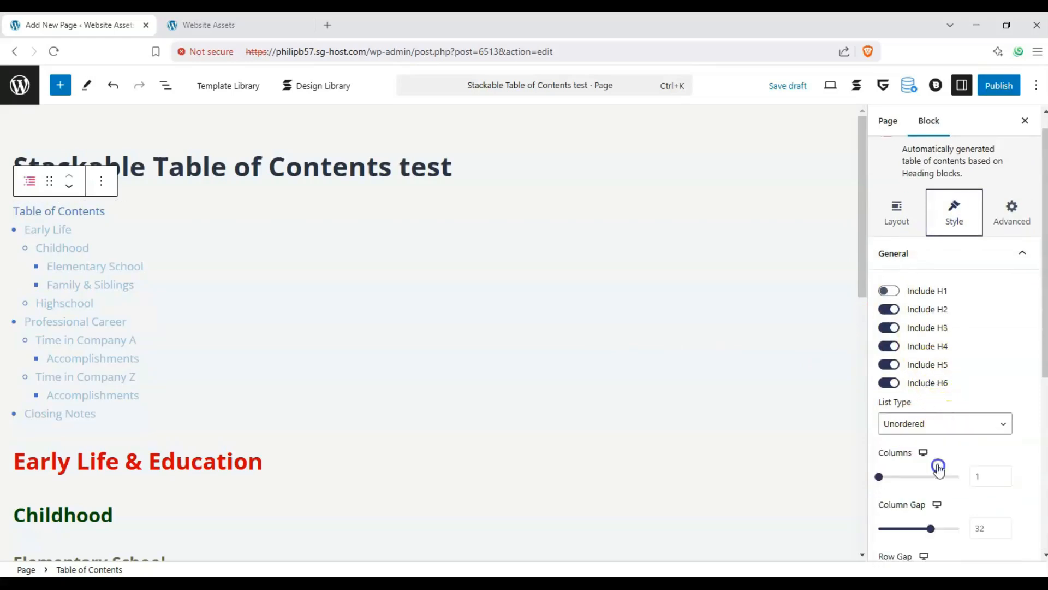
click(933, 425)
click(929, 478)
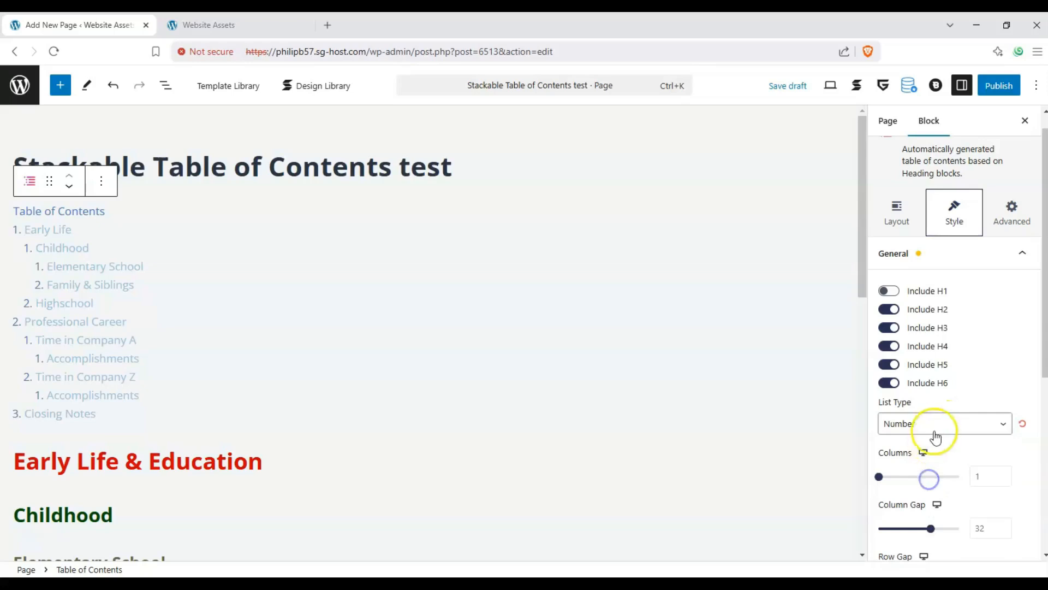
click(937, 431)
click(934, 460)
click(931, 429)
click(929, 444)
click(930, 428)
click(926, 459)
click(929, 429)
click(923, 476)
click(923, 426)
click(916, 489)
click(915, 426)
click(916, 507)
click(918, 428)
click(917, 526)
click(916, 425)
click(922, 557)
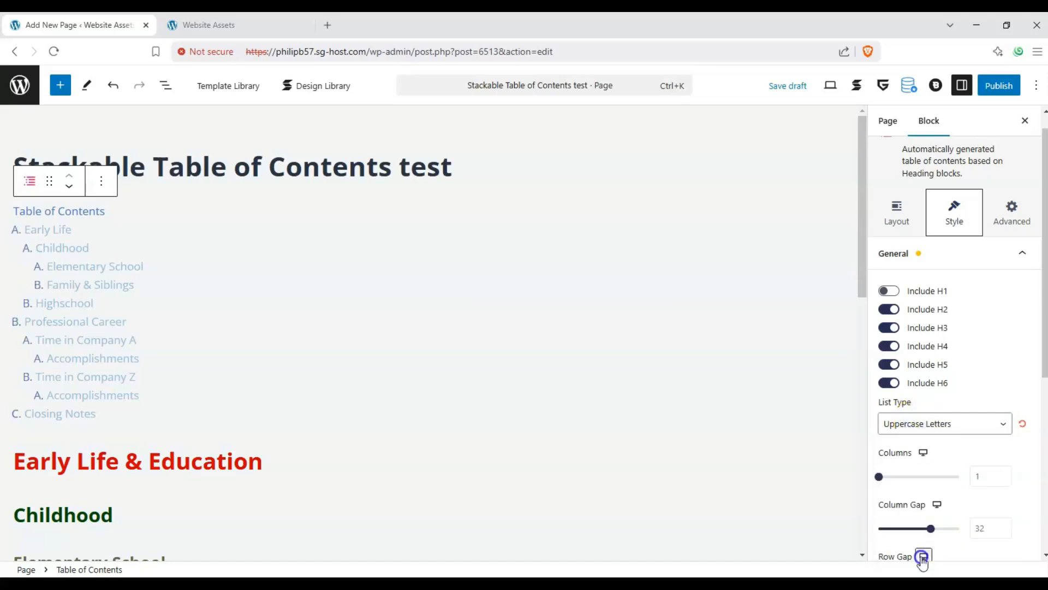
click(919, 426)
click(917, 460)
click(917, 424)
click(918, 443)
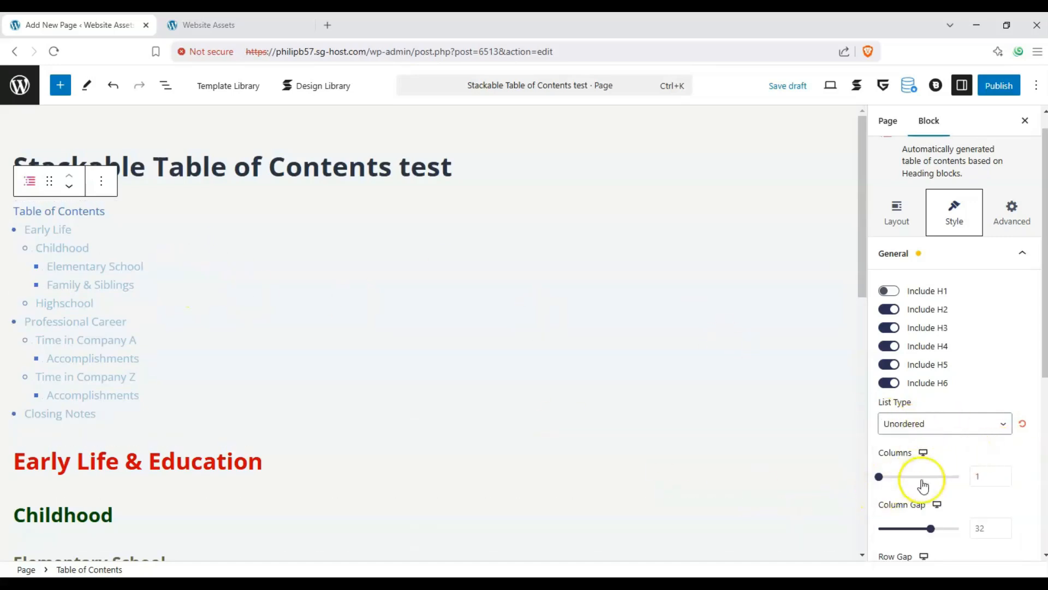
Step: Arrange the table of contents in 2 columns with a column gap of 0
click(879, 479)
drag(891, 481, 904, 480)
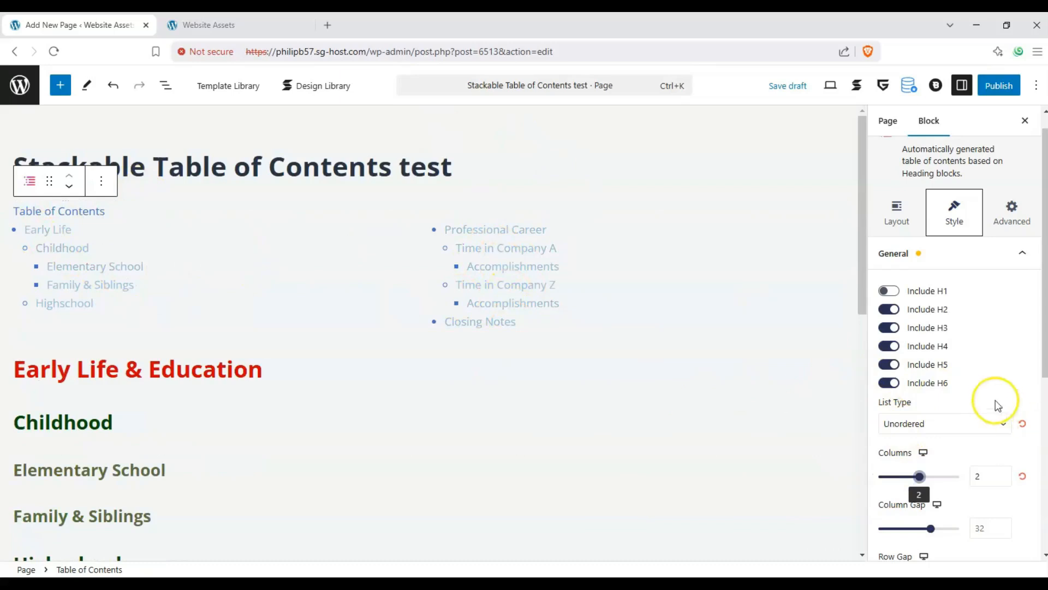
scroll(1003, 410, down, 1)
drag(931, 484, 742, 482)
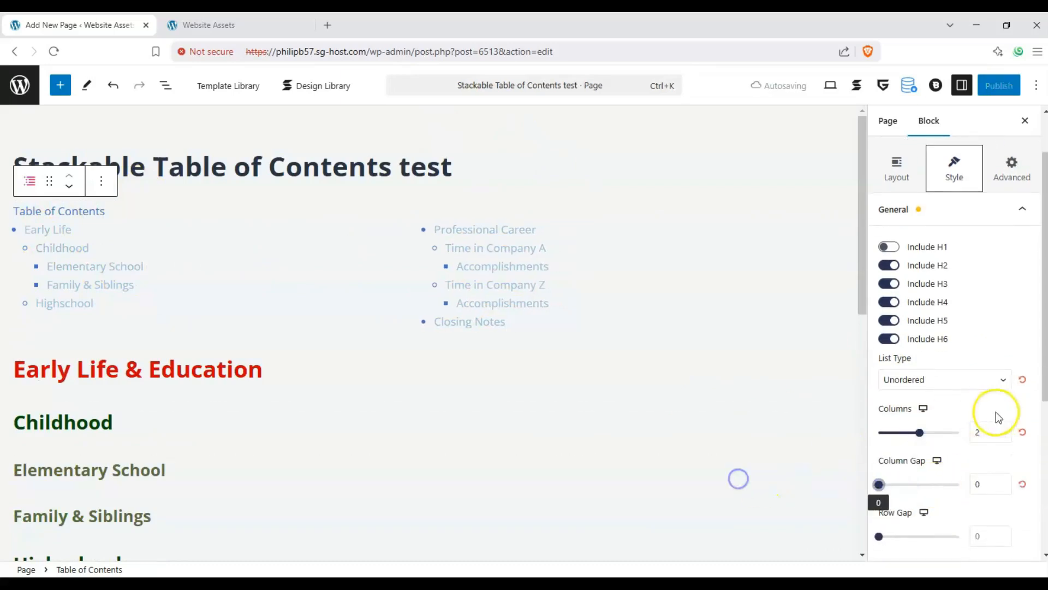
Step: Set the table of contents' row gap to 8 and its icon gap to 13
scroll(998, 417, down, 1)
mouse_move(881, 471)
mouse_down()
mouse_move(943, 470)
mouse_move(892, 470)
mouse_up()
drag(879, 522, 931, 523)
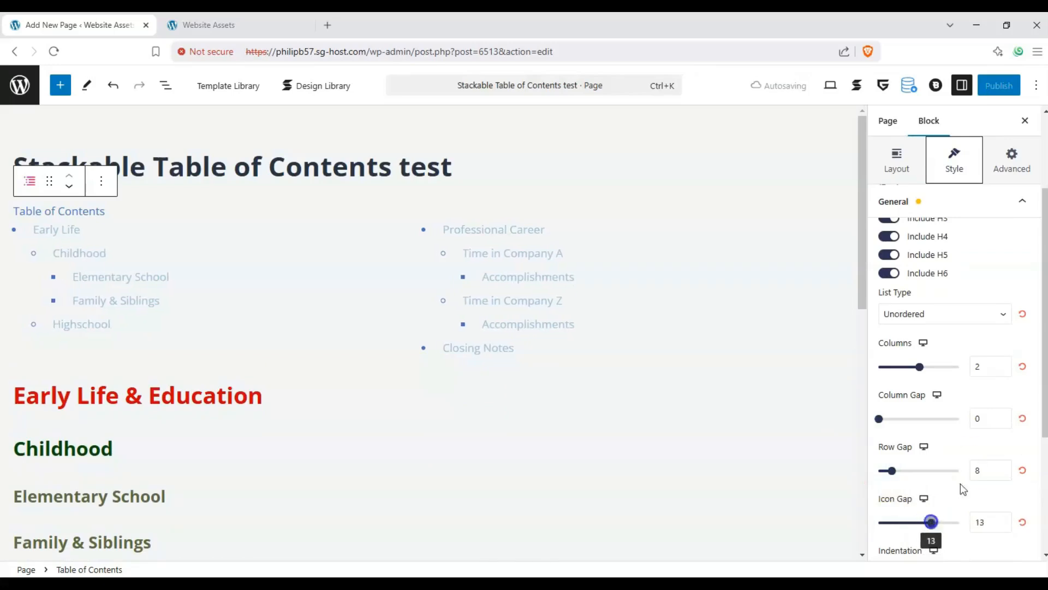
Step: Set the indentation of the table of contents entries to 0
scroll(931, 522, down, 1)
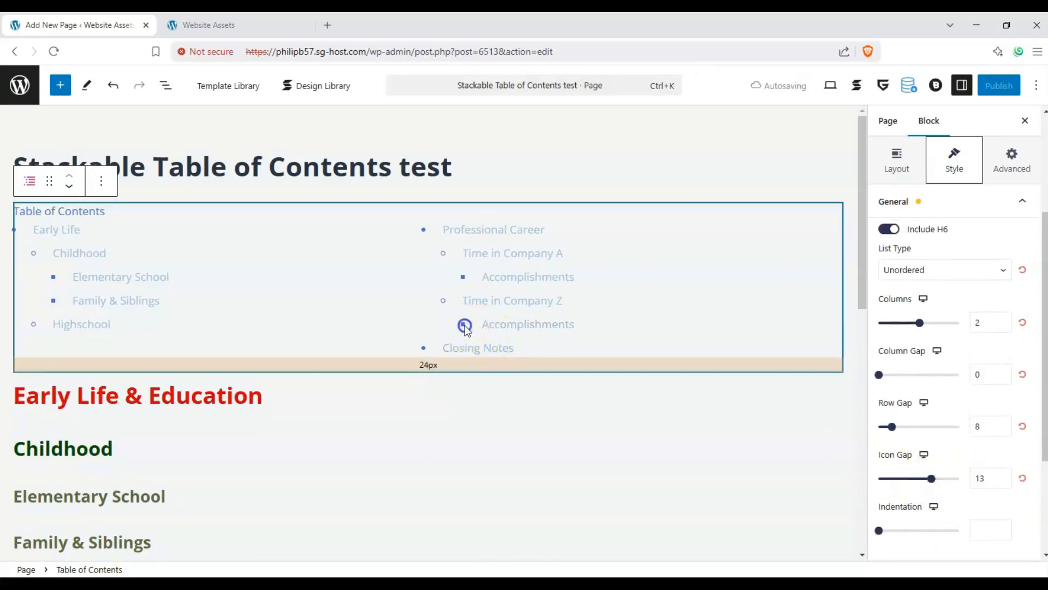
scroll(923, 351, down, 2)
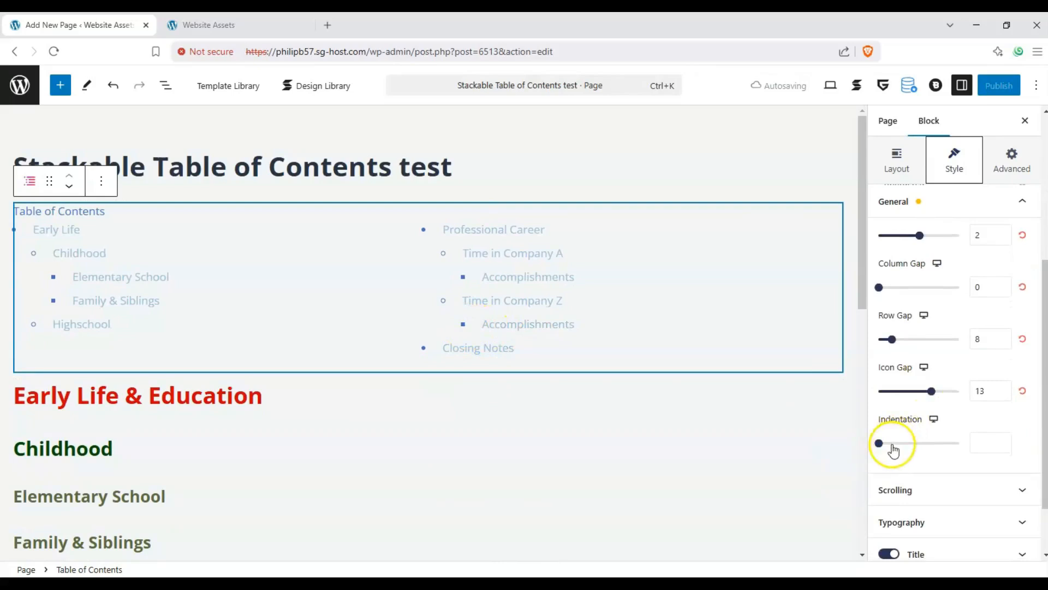
scroll(907, 453, down, 1)
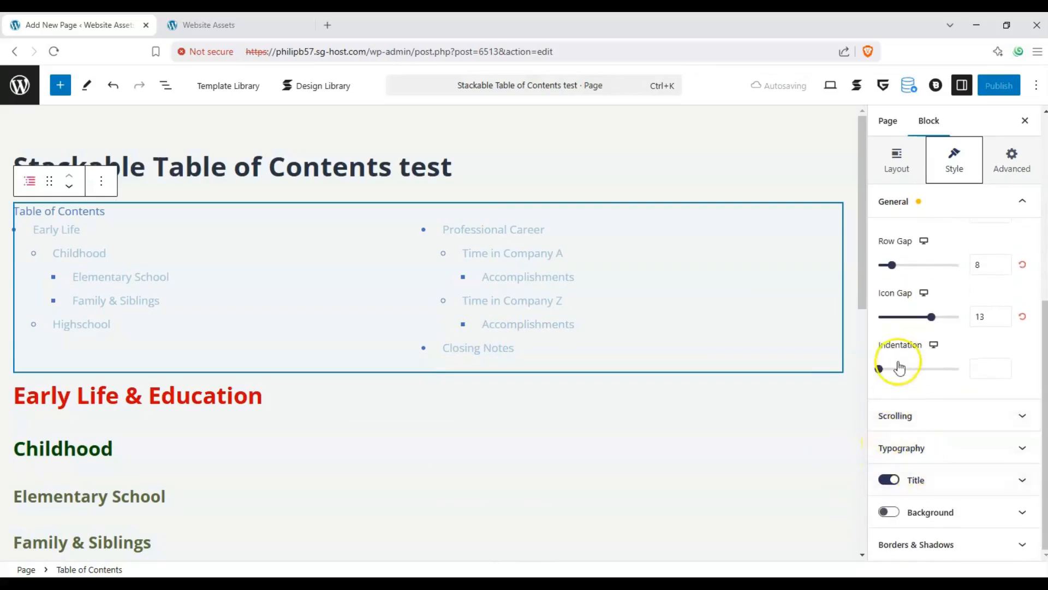
drag(889, 415, 855, 409)
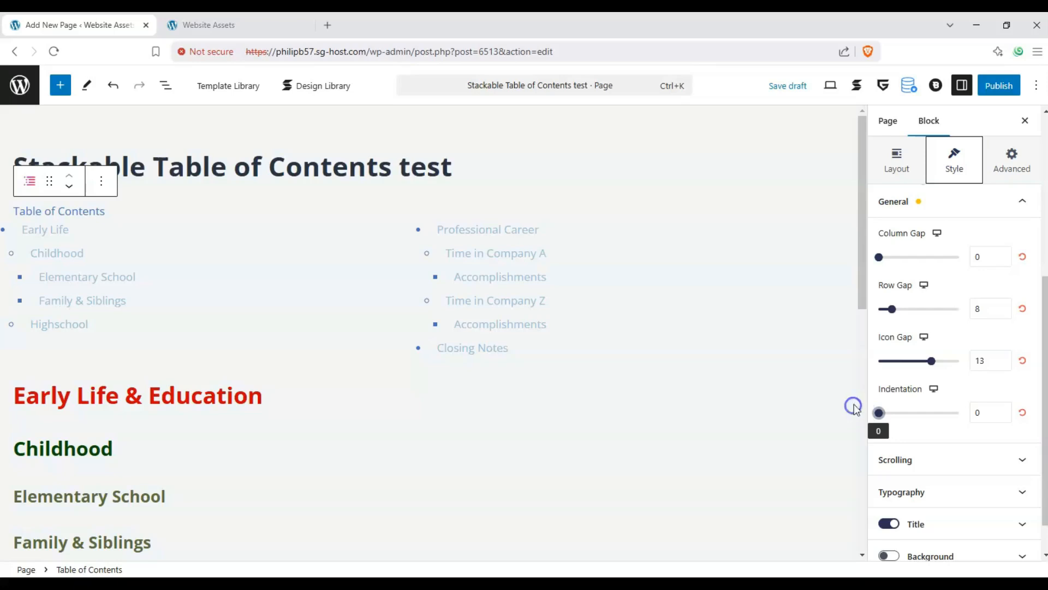
Step: Try smooth scroll on the table of contents with a scroll top offset of 0, and switch smooth scroll off again
scroll(906, 395, down, 1)
click(913, 423)
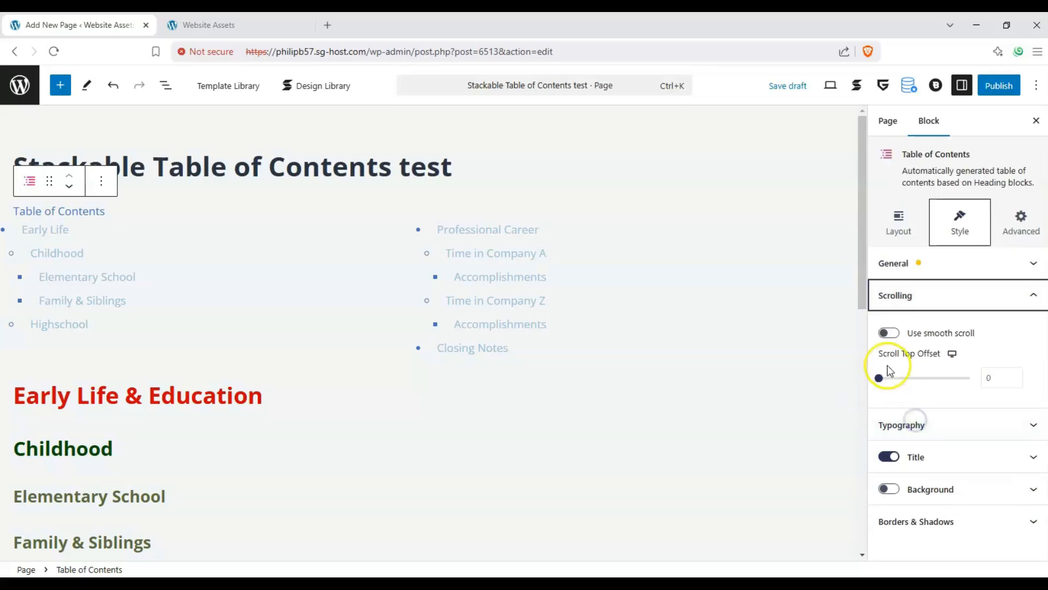
click(888, 334)
drag(907, 388, 880, 387)
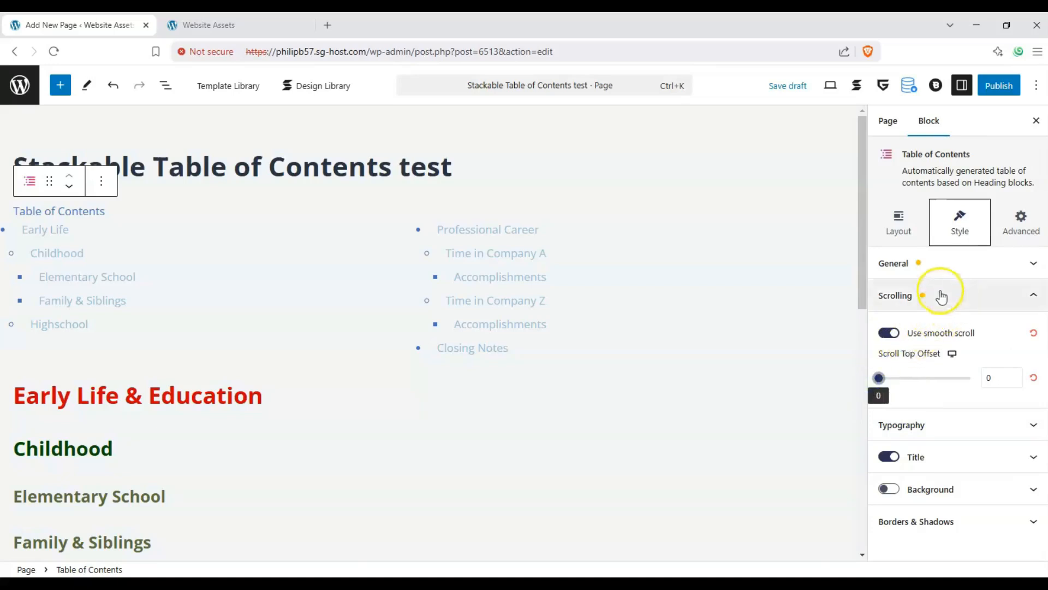
click(880, 333)
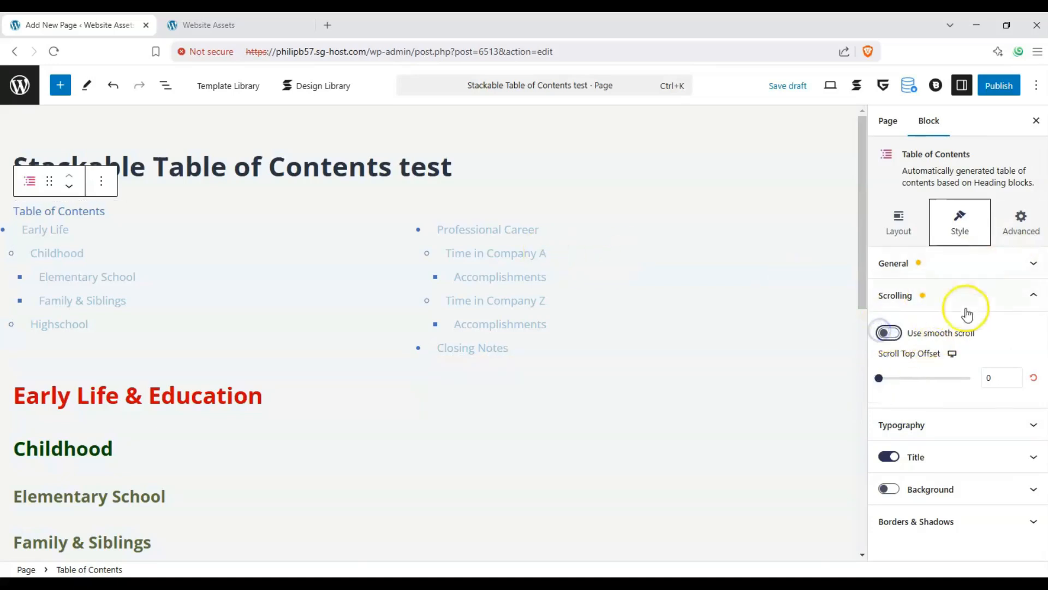
click(1018, 302)
Step: Set the font family of the table of contents entries to ADLaM Display
click(1001, 327)
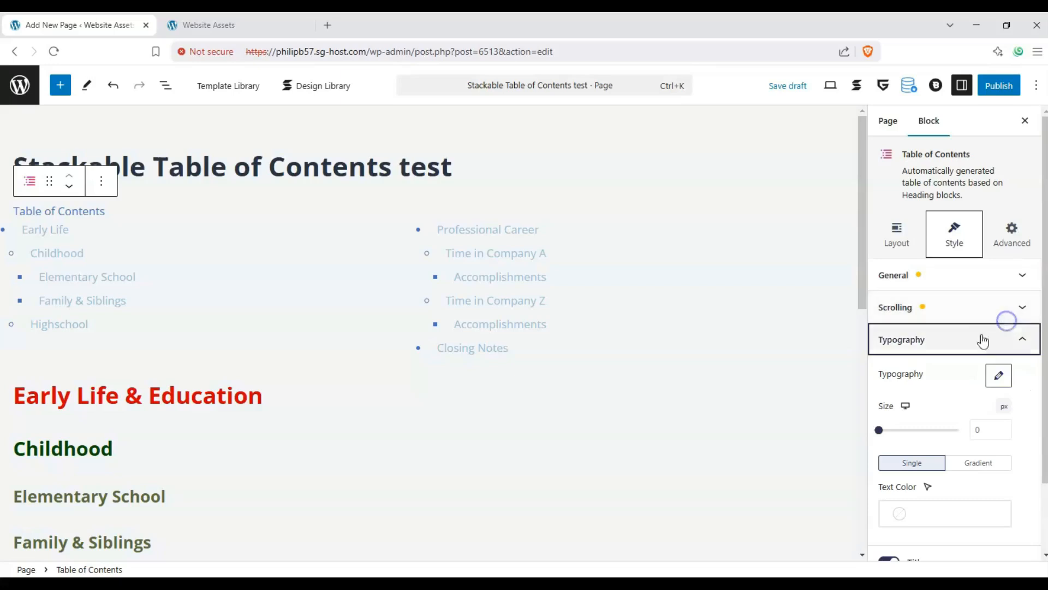
click(999, 374)
click(898, 130)
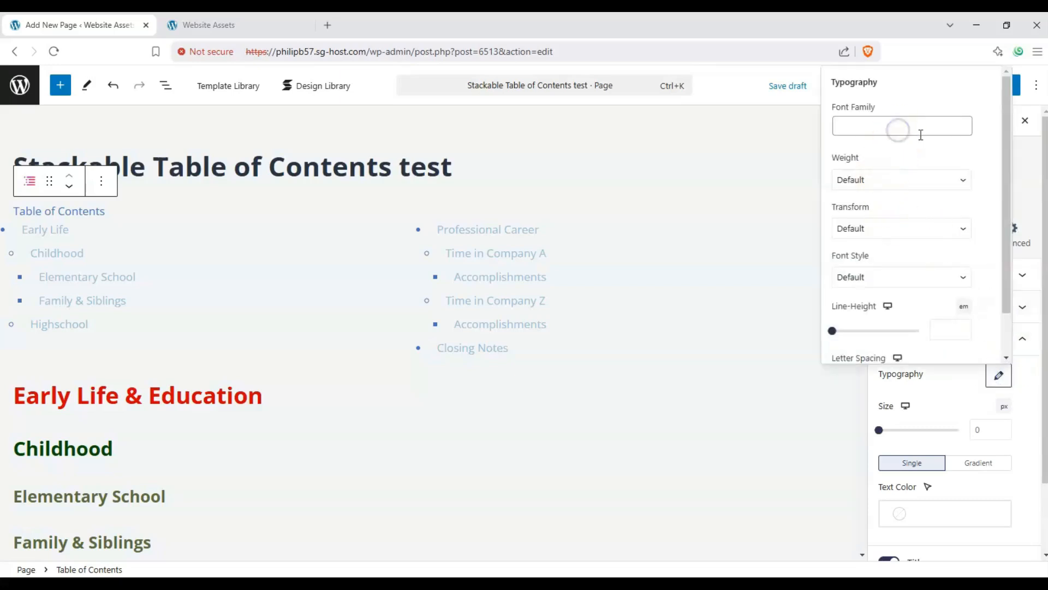
scroll(917, 175, down, 5)
scroll(866, 213, up, 3)
click(871, 262)
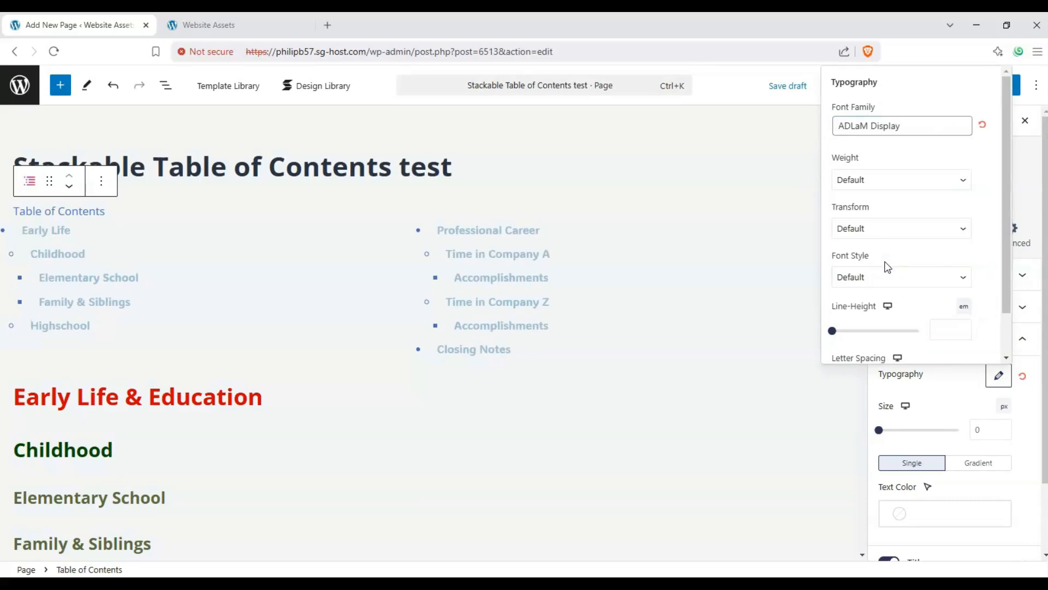
click(971, 387)
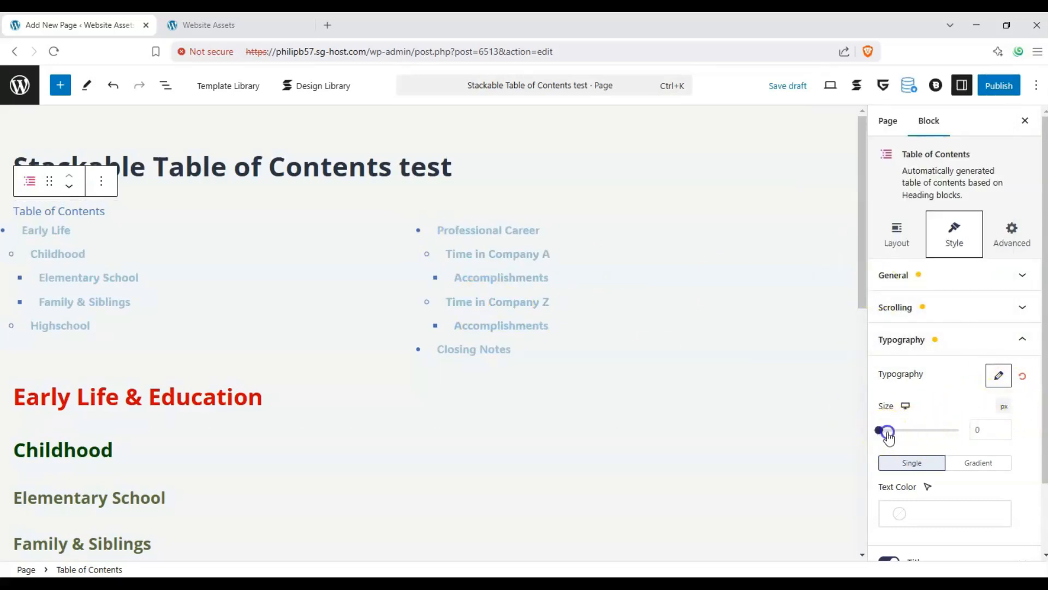
Step: Set the table of contents entries to size 19 px with the red text color #ff2020
click(886, 434)
scroll(939, 477, down, 2)
click(916, 456)
mouse_move(734, 188)
mouse_down()
mouse_move(732, 140)
mouse_move(822, 95)
mouse_up()
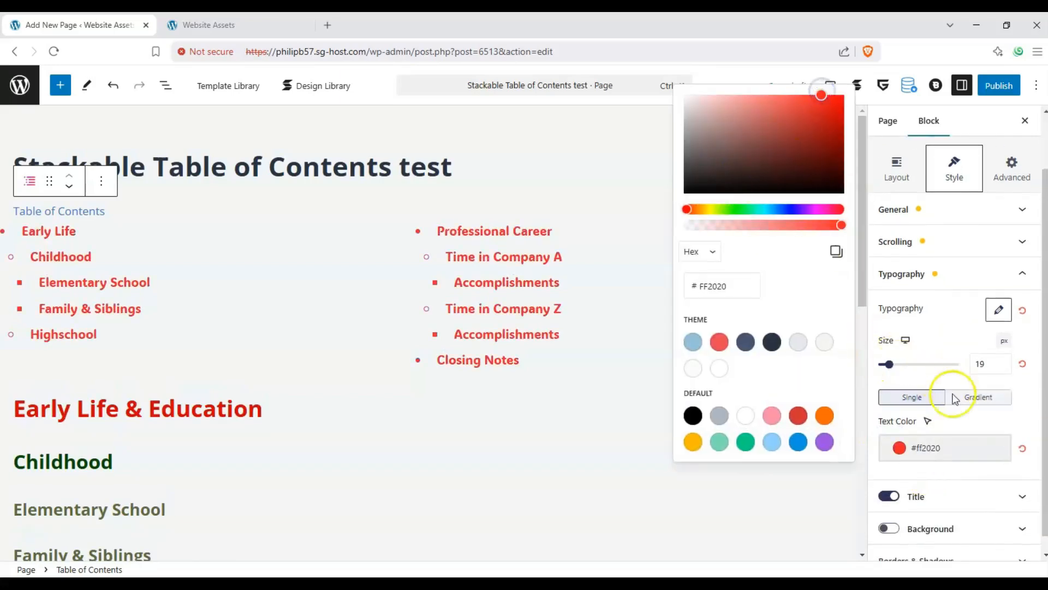
Step: Set the hover text color of the table of contents entries to black
click(927, 422)
click(917, 448)
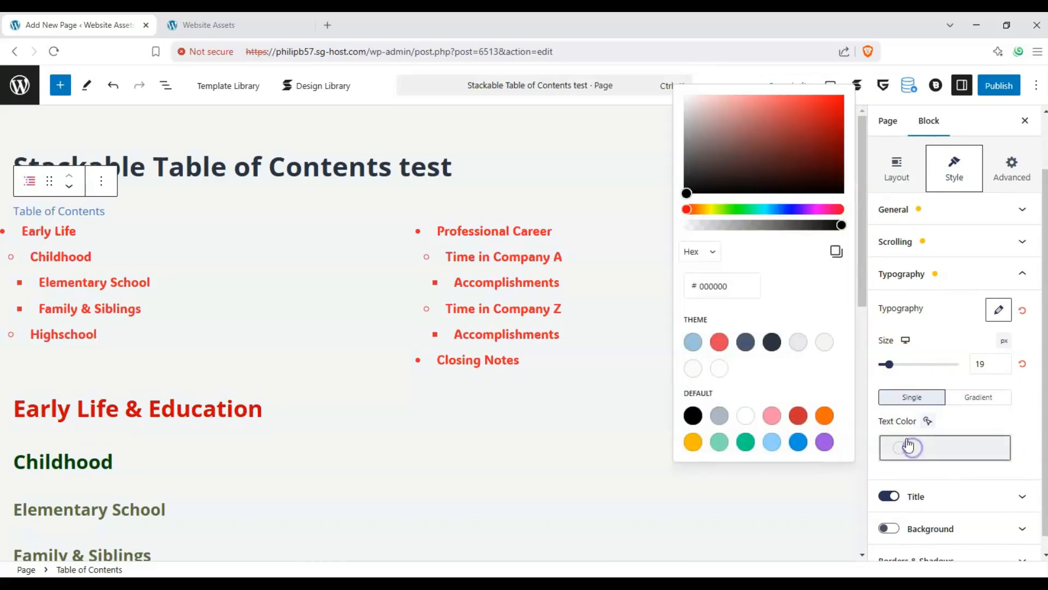
drag(796, 178, 686, 194)
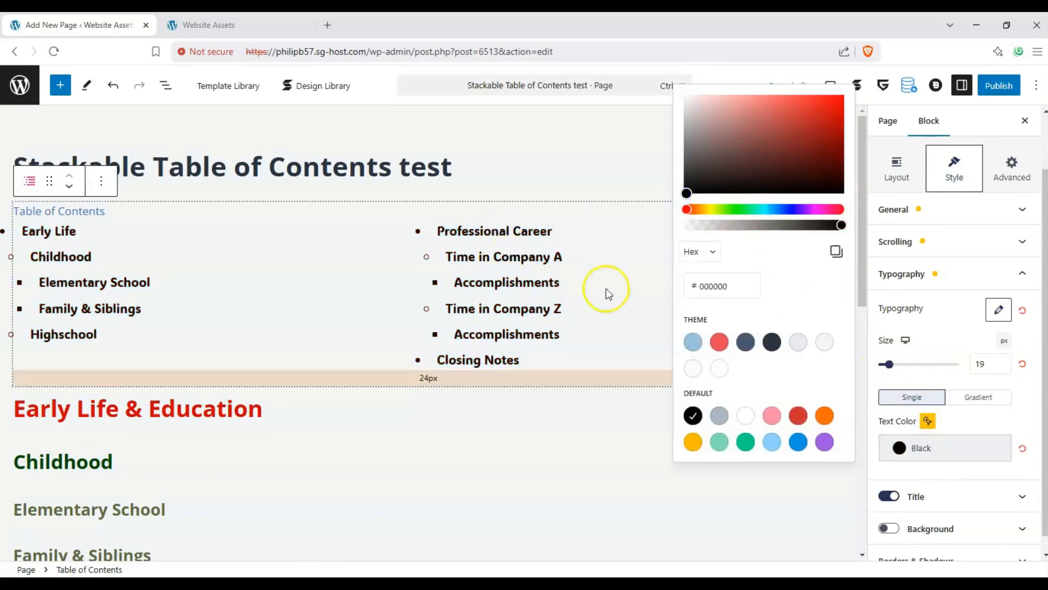
Step: Return the entries' text color to its normal state and set the table of contents title to size 32 px in Vivid green cyan
click(928, 421)
click(931, 420)
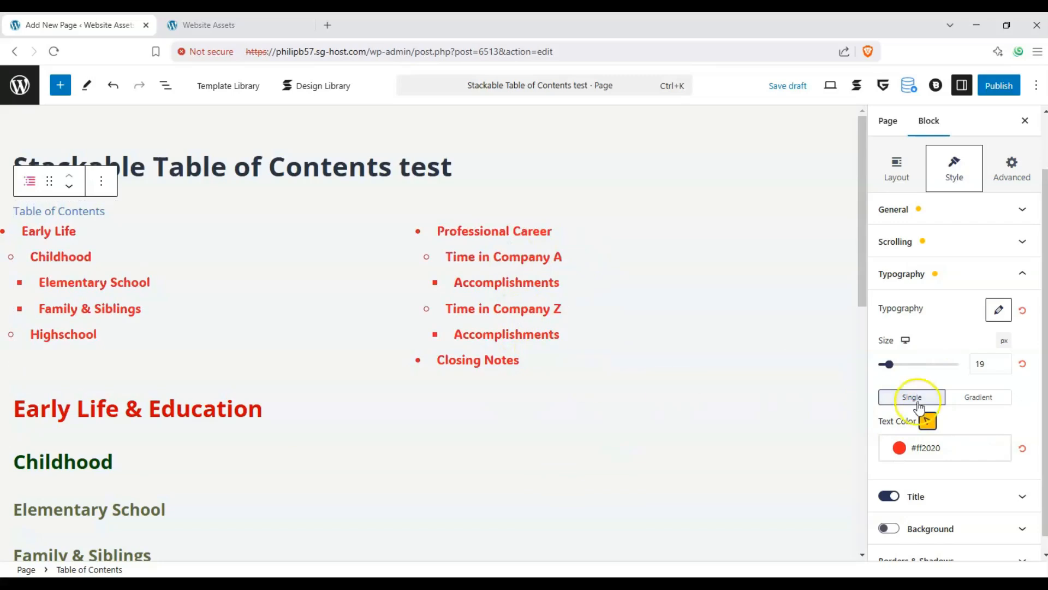
scroll(940, 431, down, 1)
click(991, 480)
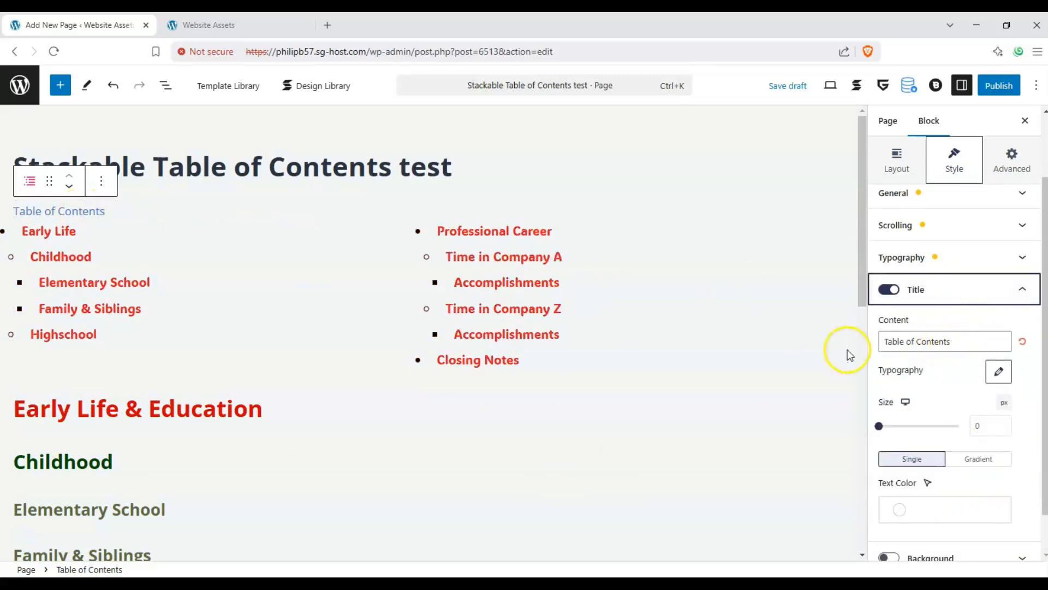
click(884, 432)
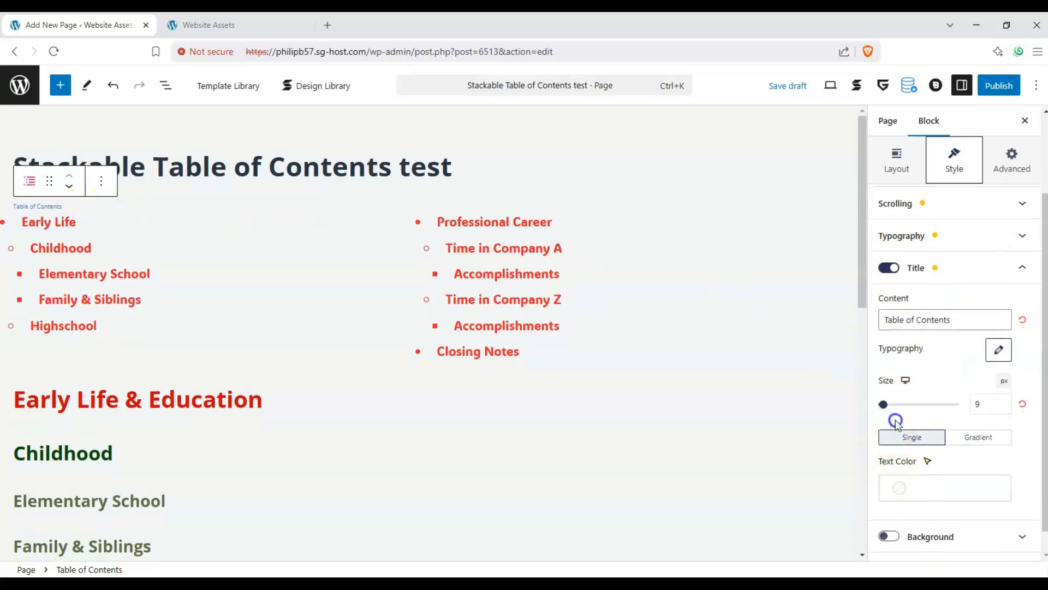
click(895, 425)
click(900, 485)
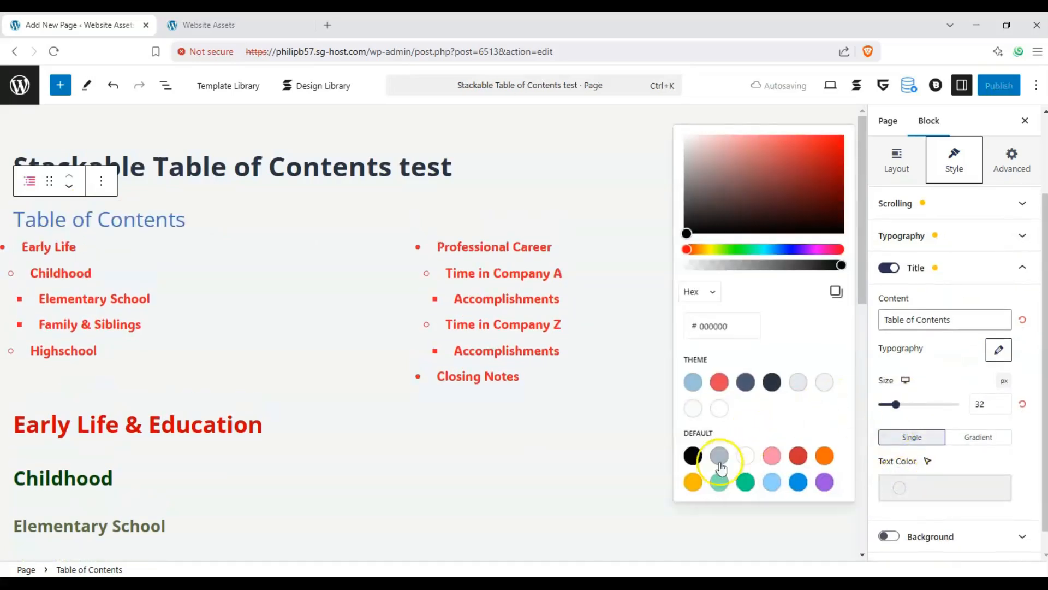
click(745, 482)
click(939, 461)
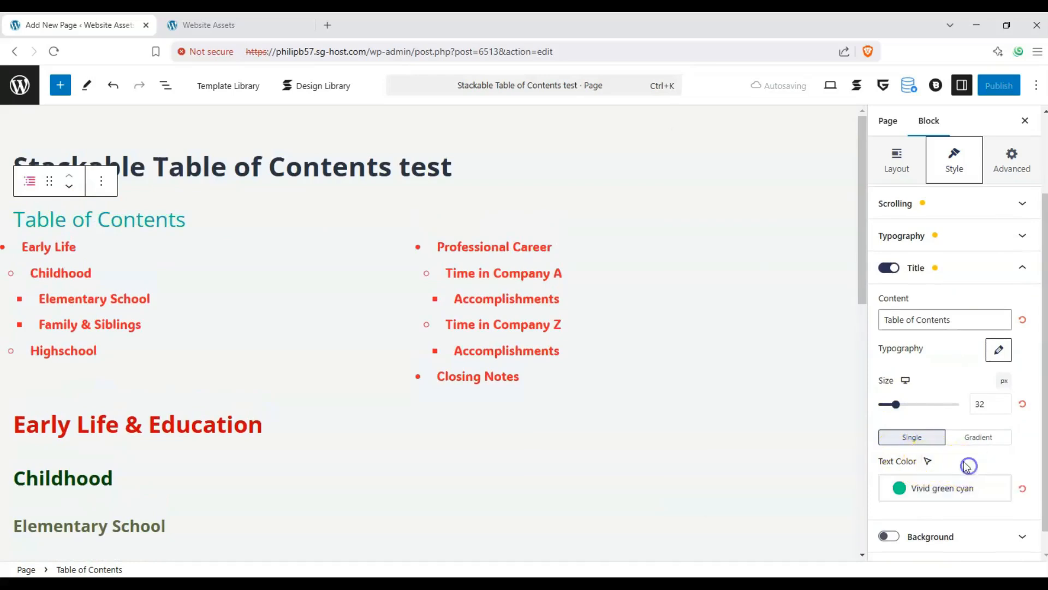
Step: Enable a Pale cyan blue background on the table of contents block and round its corners with a border radius of 26
click(889, 537)
scroll(928, 464, down, 2)
click(908, 376)
click(701, 82)
drag(701, 83, 682, 79)
scroll(771, 297, down, 1)
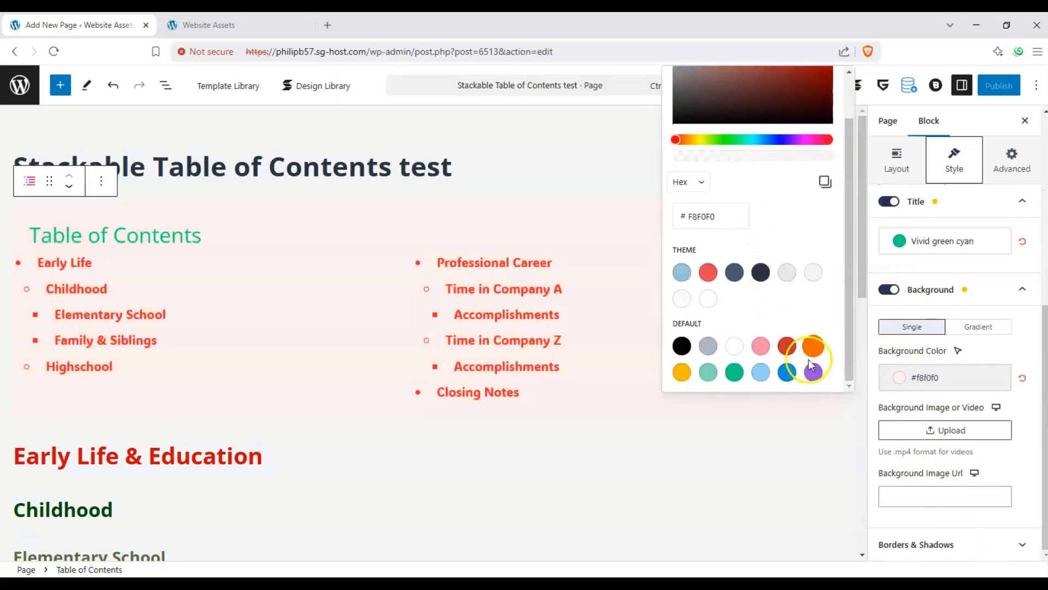
click(787, 372)
click(760, 374)
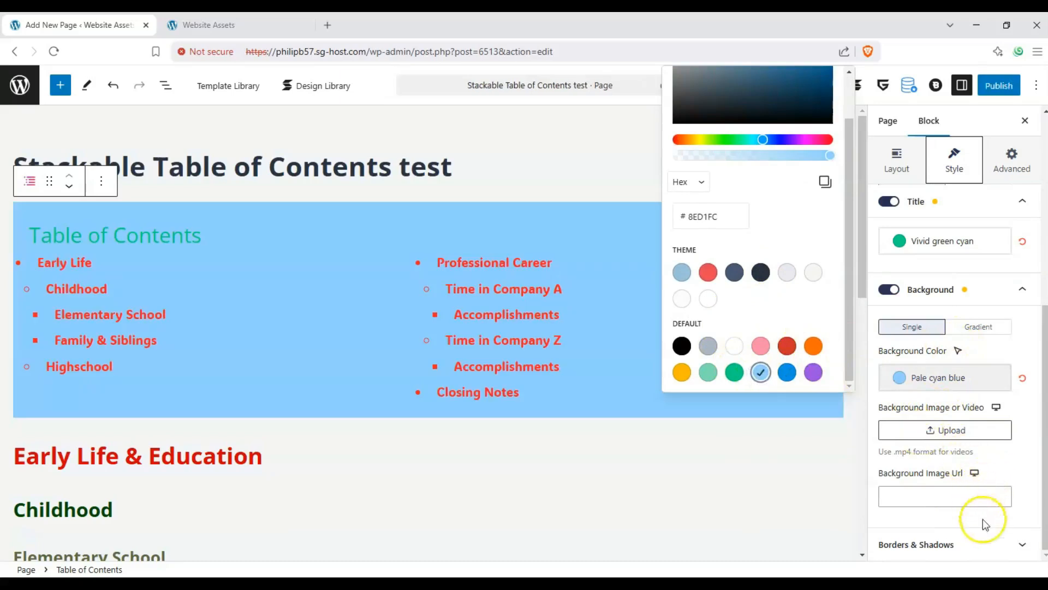
click(977, 544)
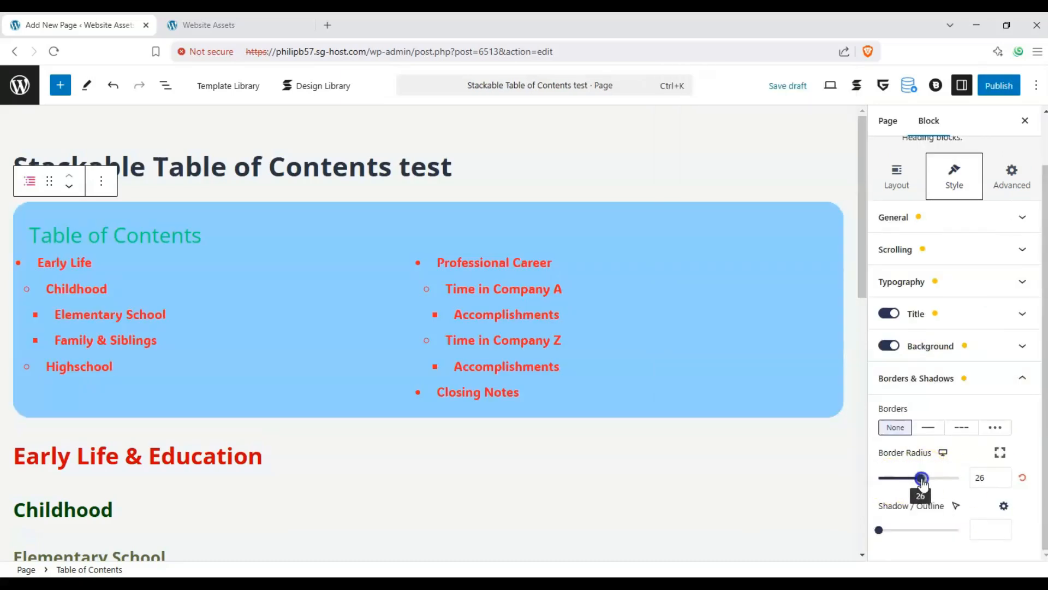
Step: Review the block's advanced settings for general options, position, custom attributes, responsive visibility, HTML anchor and CSS classes
click(1007, 180)
click(957, 263)
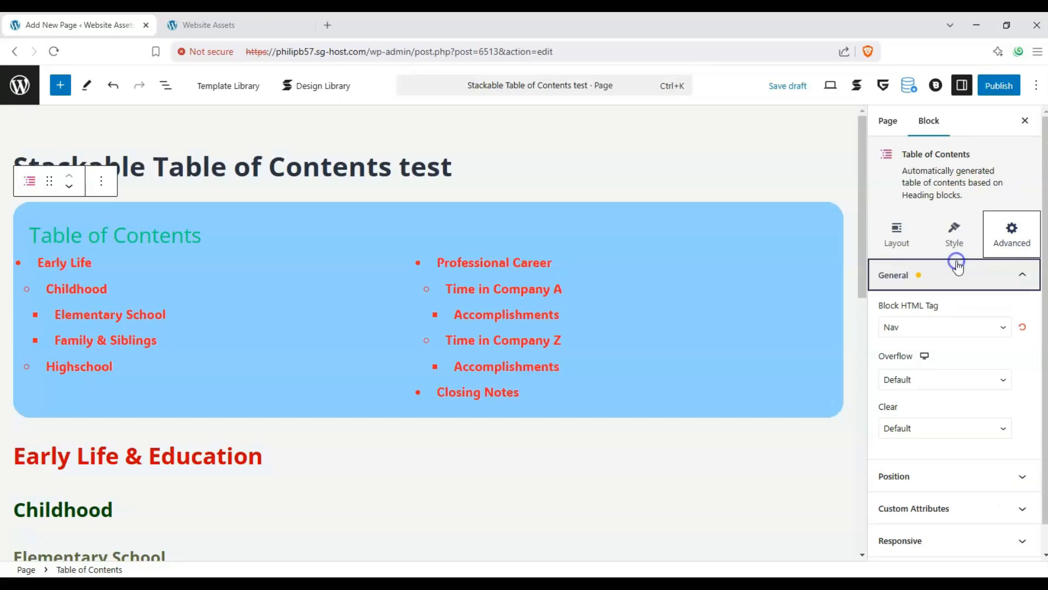
click(964, 272)
click(969, 307)
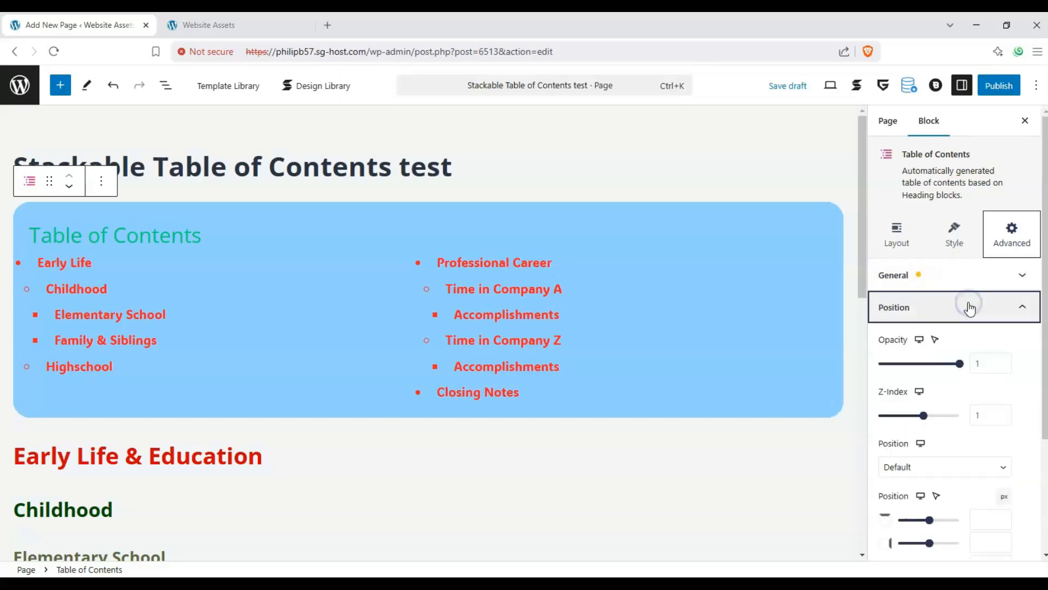
click(970, 306)
click(966, 325)
click(967, 325)
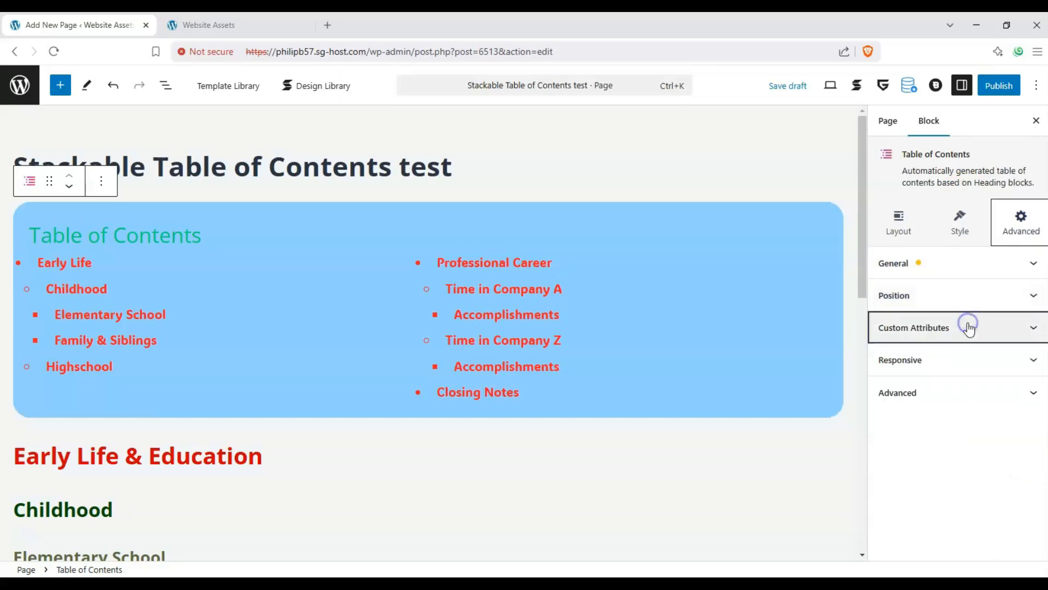
click(955, 357)
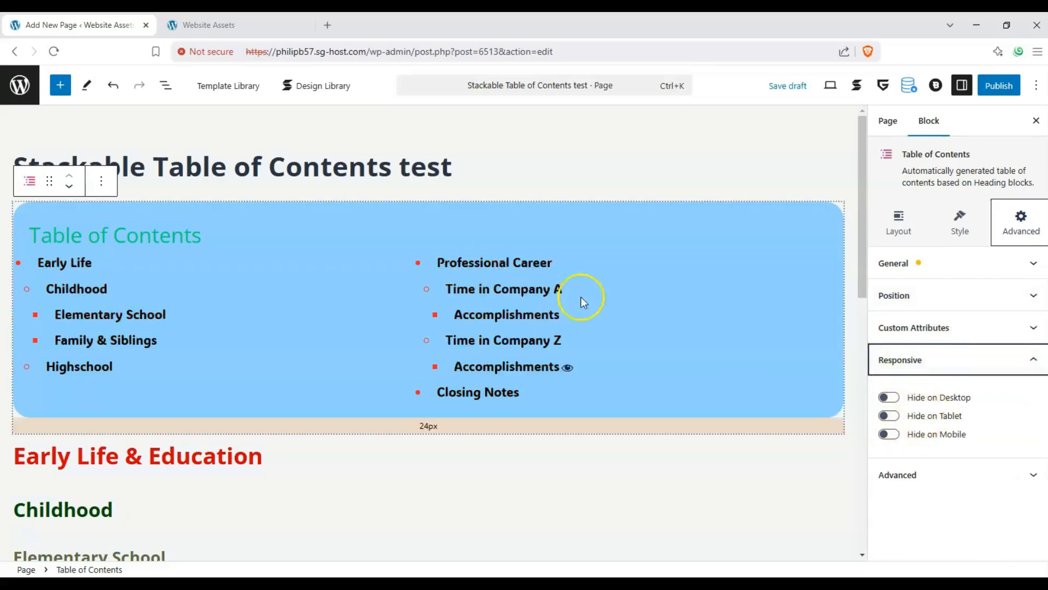
click(921, 357)
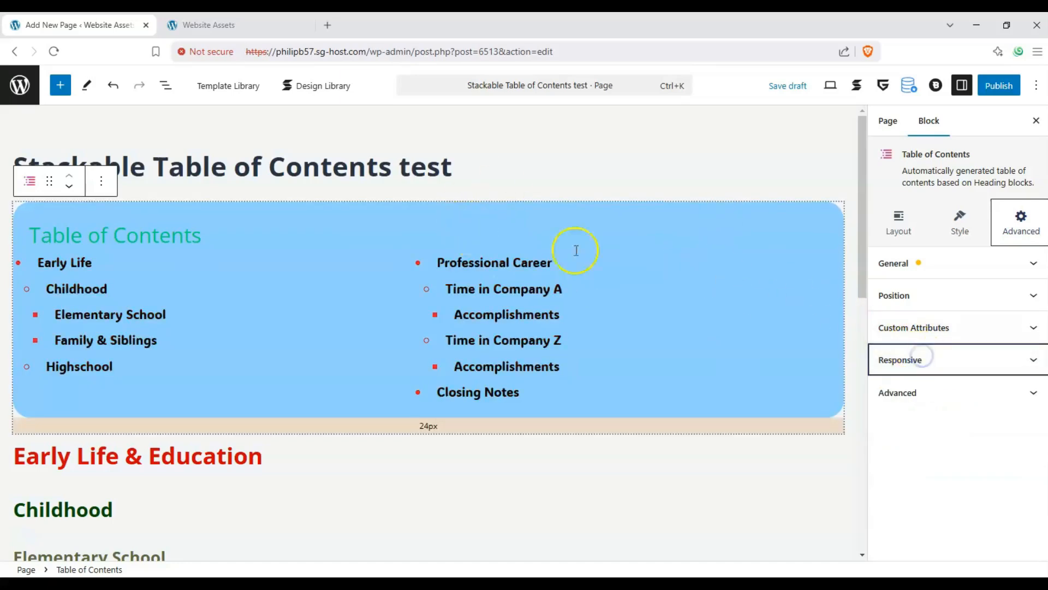
click(942, 391)
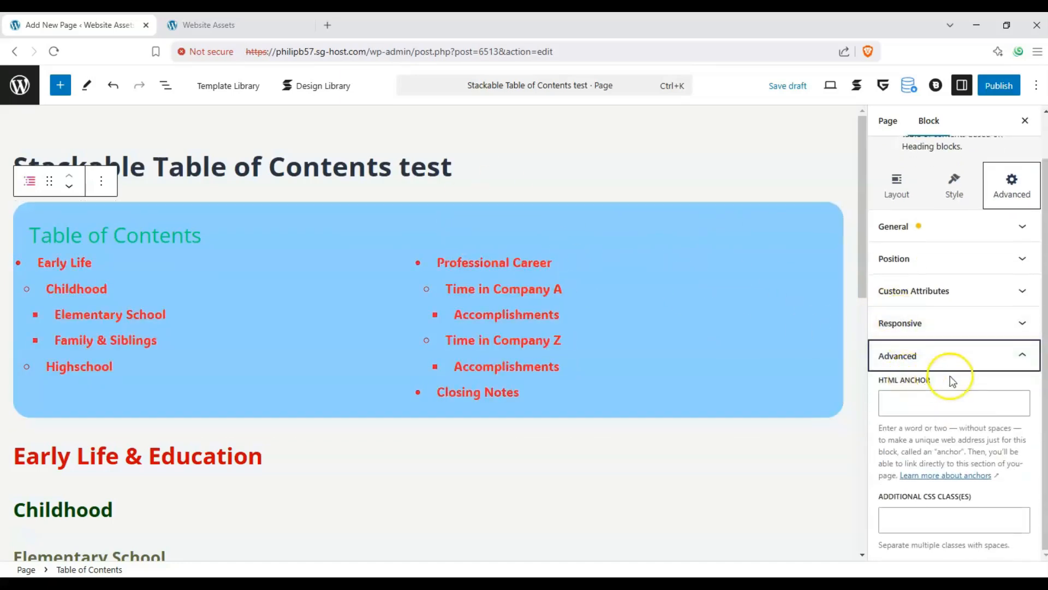
Step: Publish the page and open its live version at the table of contents
scroll(603, 336, down, 8)
scroll(578, 339, up, 7)
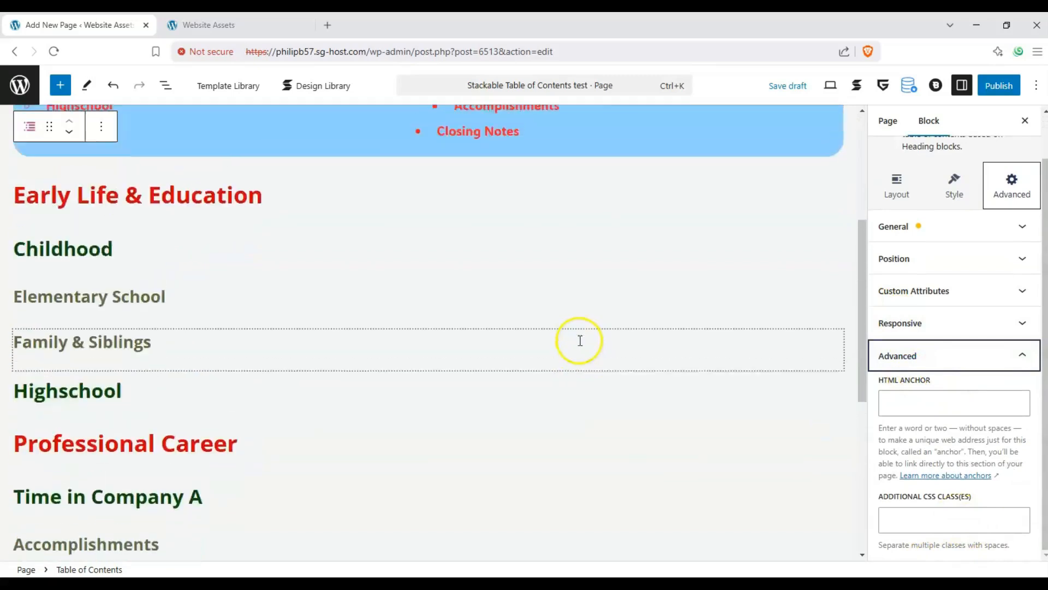
scroll(568, 332, up, 1)
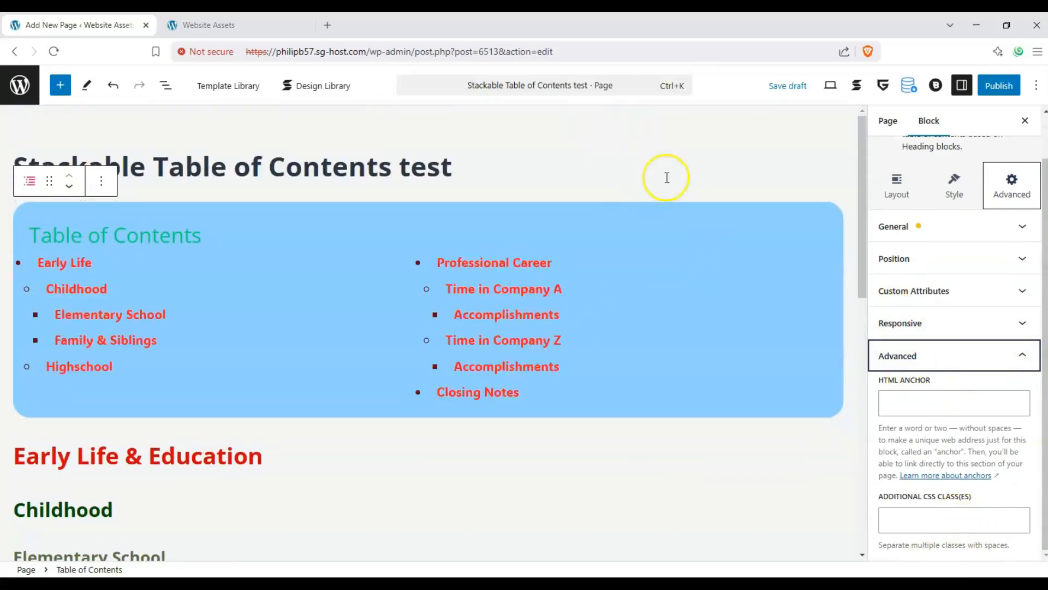
click(987, 93)
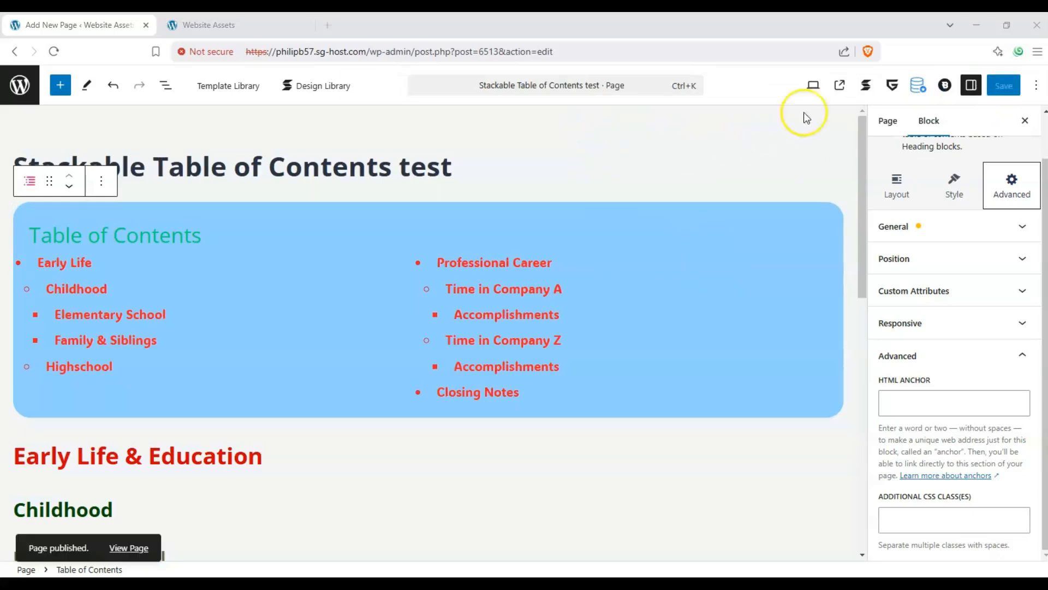
click(841, 86)
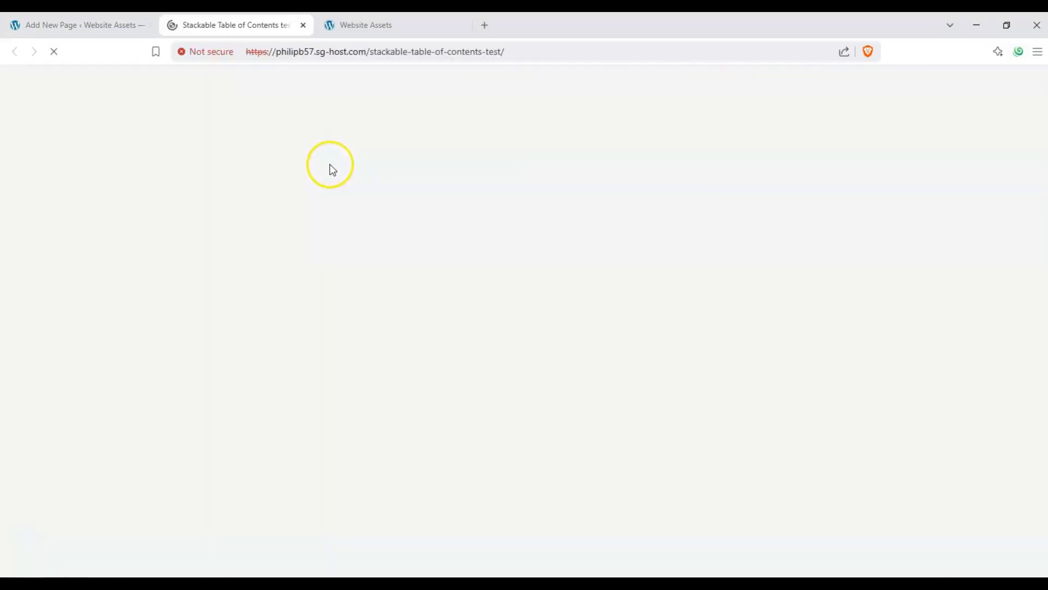
scroll(311, 171, down, 3)
scroll(218, 241, down, 1)
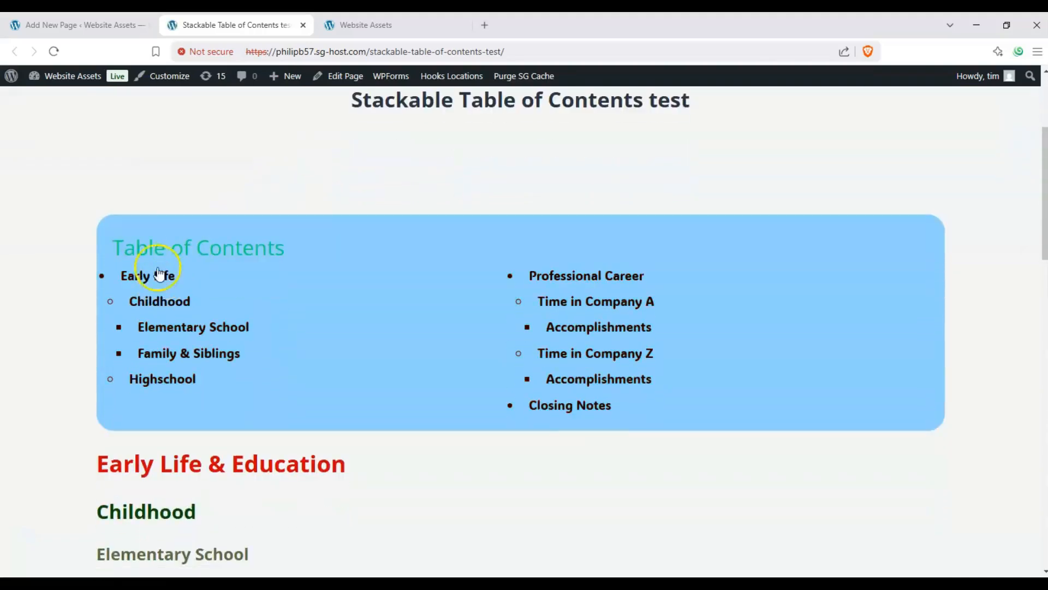
Step: Test the Early Life, Family & Siblings and Closing Notes links in the published table of contents
click(153, 279)
scroll(155, 257, up, 3)
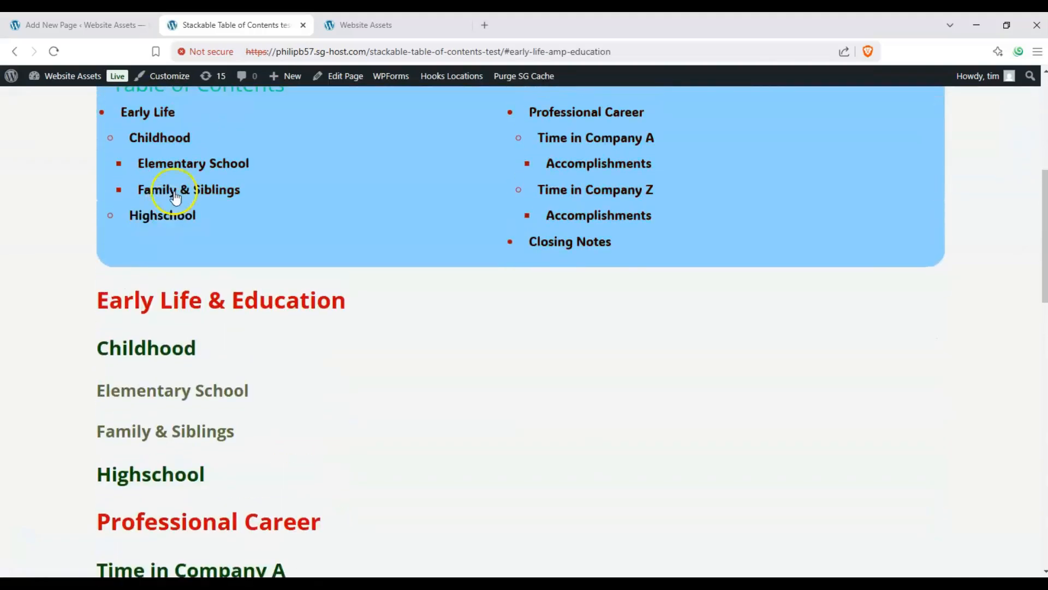
click(173, 190)
scroll(175, 199, up, 4)
click(170, 131)
scroll(520, 165, up, 3)
click(536, 143)
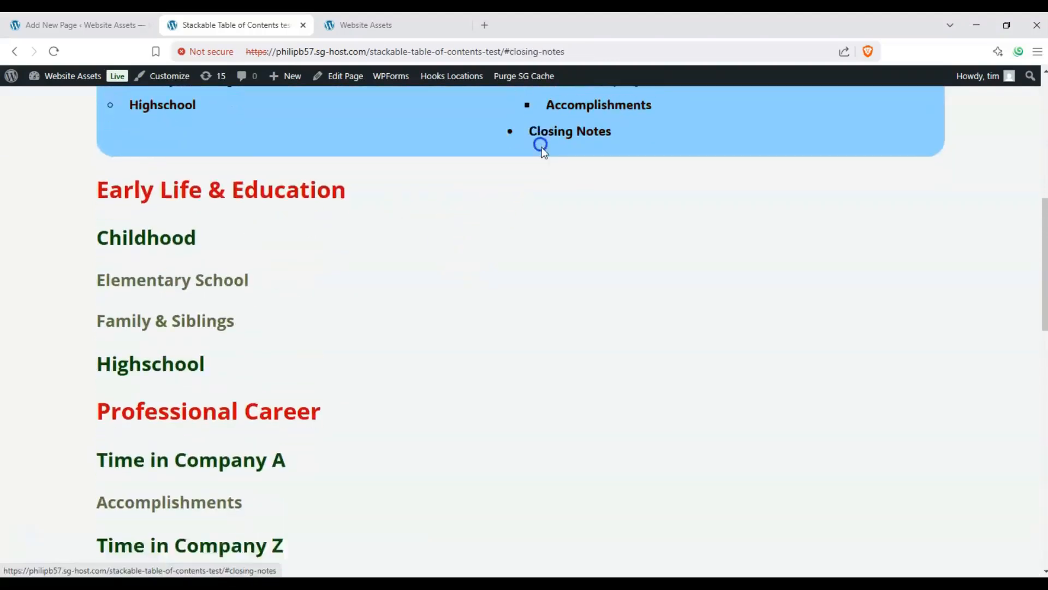
scroll(536, 159, up, 7)
scroll(524, 235, up, 4)
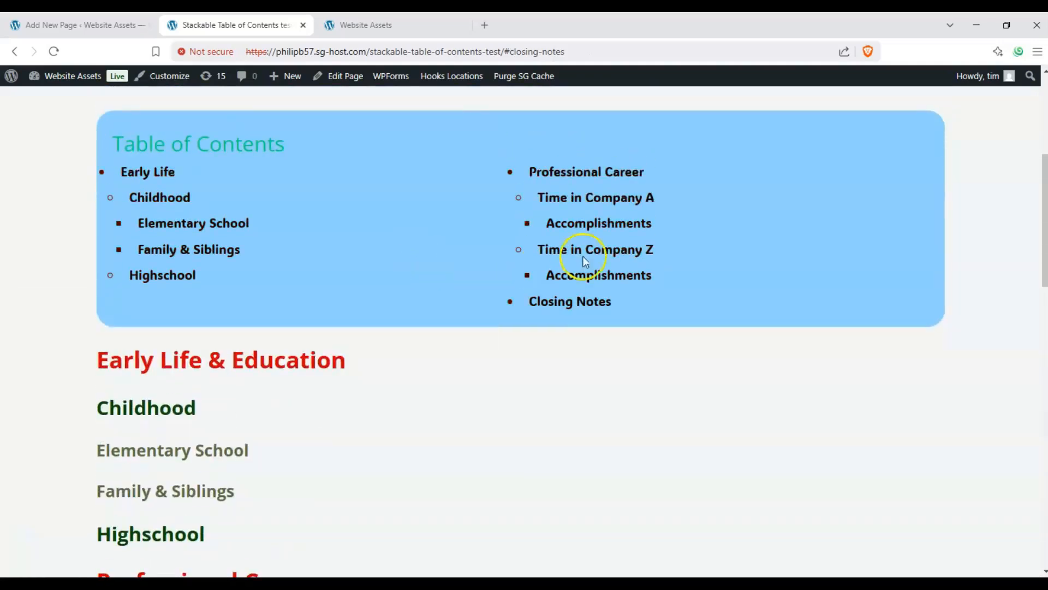
Step: Test the Time in Company A, Professional Career and Accomplishments links in the published table of contents
scroll(166, 244, up, 2)
scroll(157, 302, down, 3)
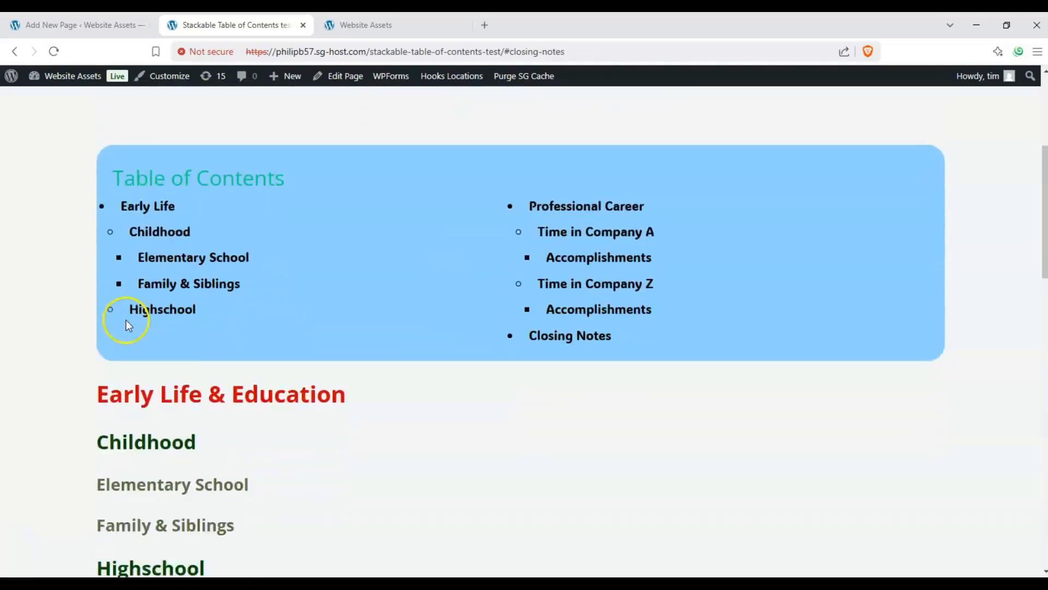
scroll(98, 327, up, 1)
scroll(164, 335, down, 3)
scroll(216, 307, up, 3)
scroll(597, 246, up, 2)
click(585, 283)
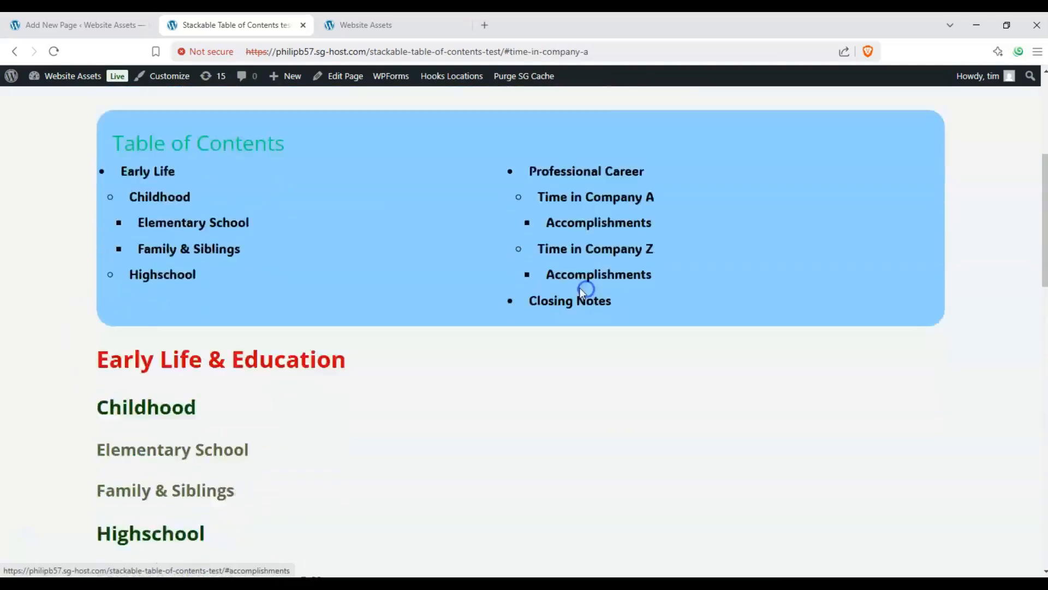
scroll(568, 290, up, 7)
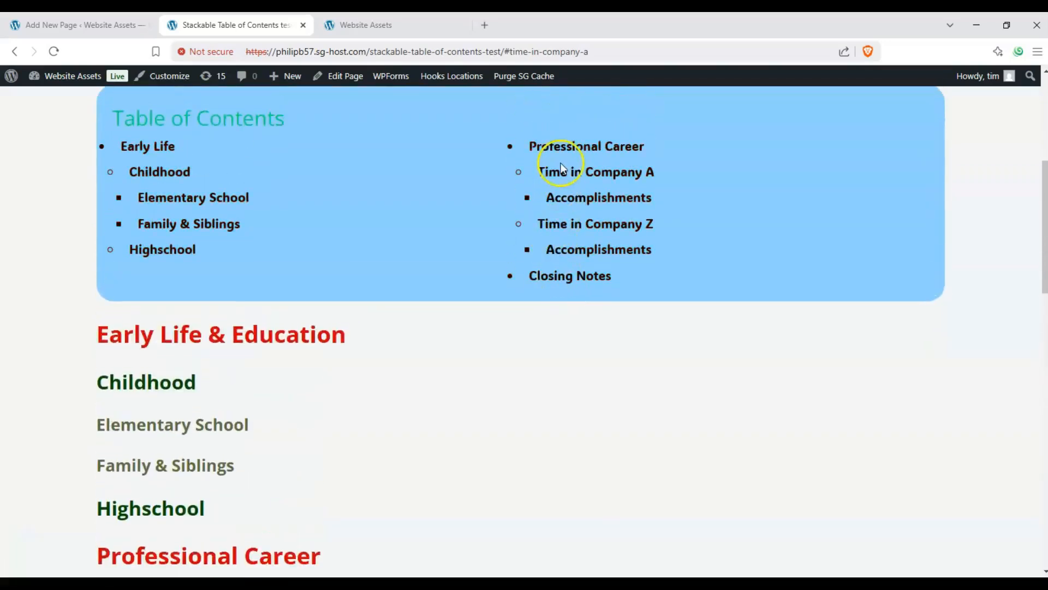
click(562, 153)
scroll(559, 179, up, 8)
scroll(565, 247, down, 2)
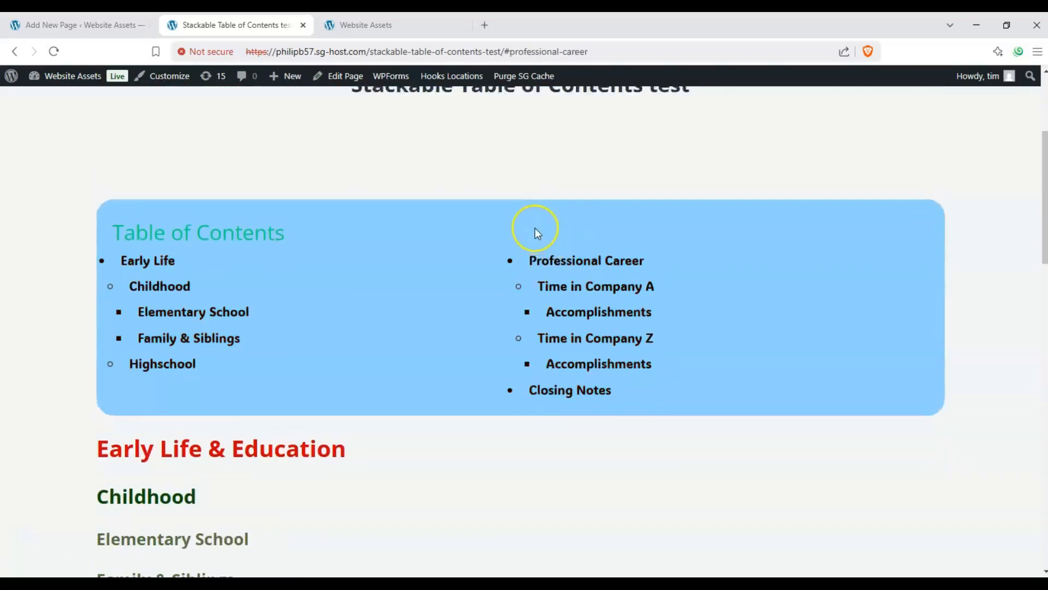
scroll(535, 228, down, 2)
click(554, 212)
scroll(552, 215, up, 10)
click(563, 221)
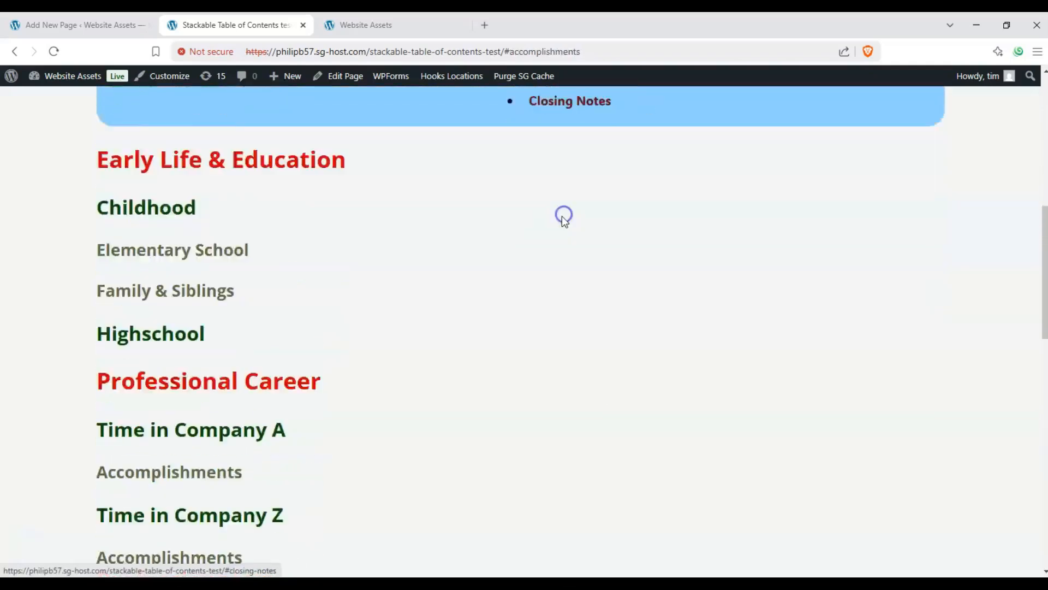
Step: Test the Family & Siblings and Childhood links on the published page and return to the table of contents
scroll(304, 227, up, 7)
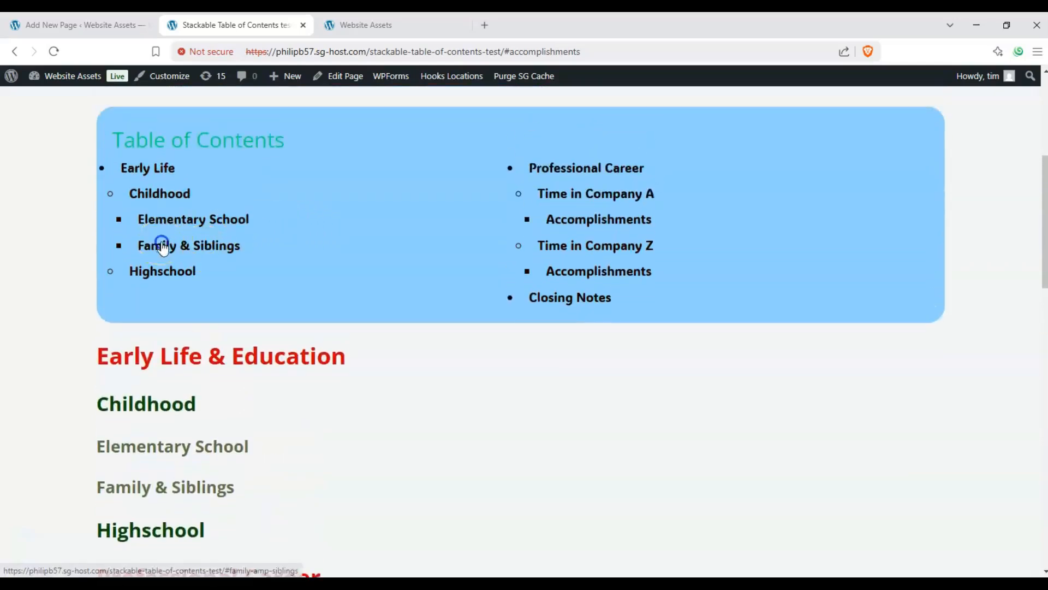
click(162, 247)
scroll(166, 237, up, 6)
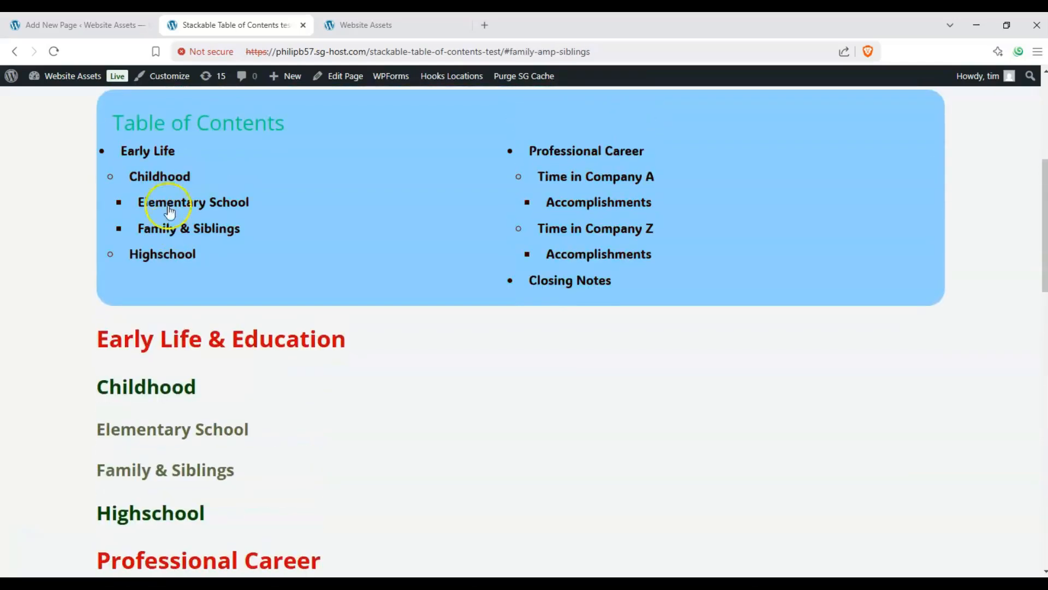
click(163, 178)
scroll(164, 207, up, 5)
scroll(165, 217, up, 2)
scroll(165, 218, down, 3)
scroll(164, 219, down, 3)
scroll(165, 221, up, 4)
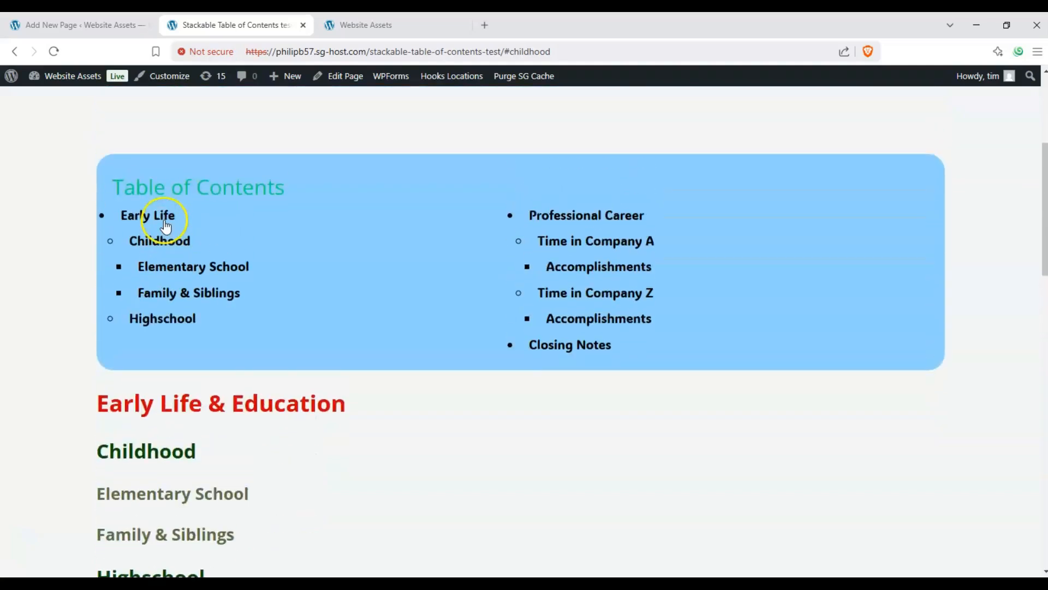
scroll(164, 220, up, 2)
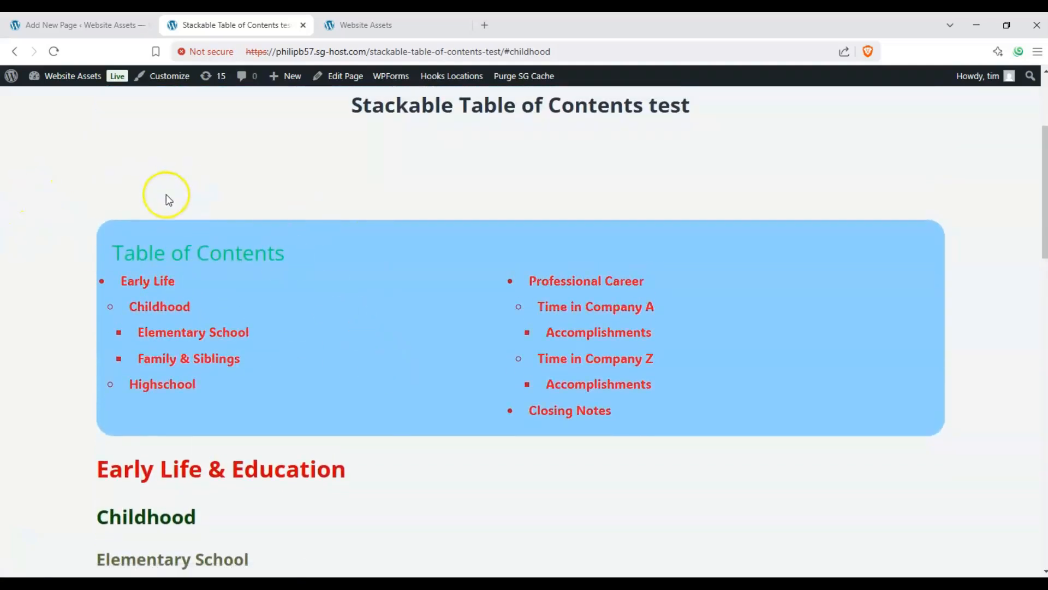